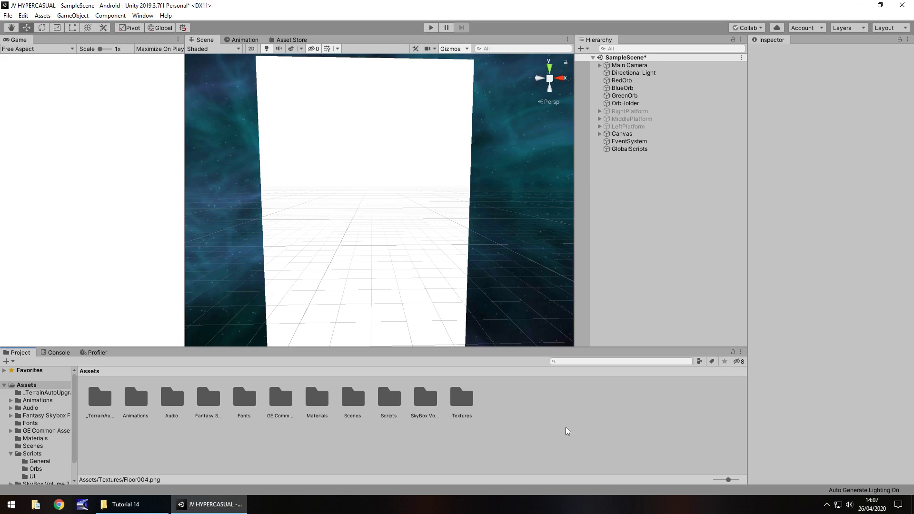
- Save the SampleScene changes, start a new untitled scene, and open the Textures folder
left_click(9, 17)
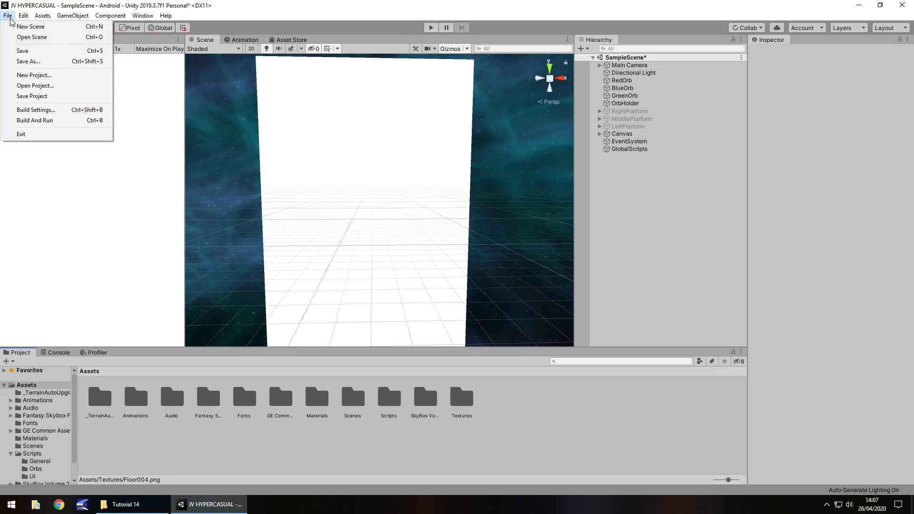
left_click(30, 26)
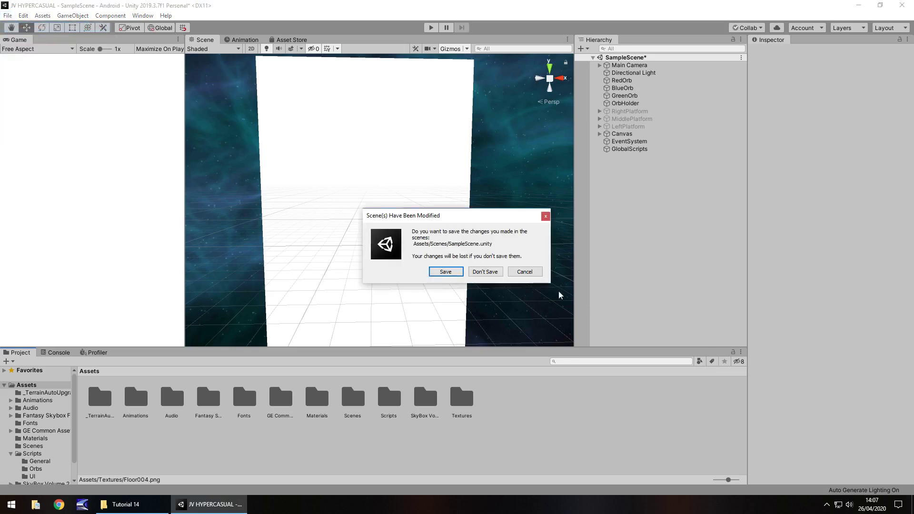
left_click(445, 271)
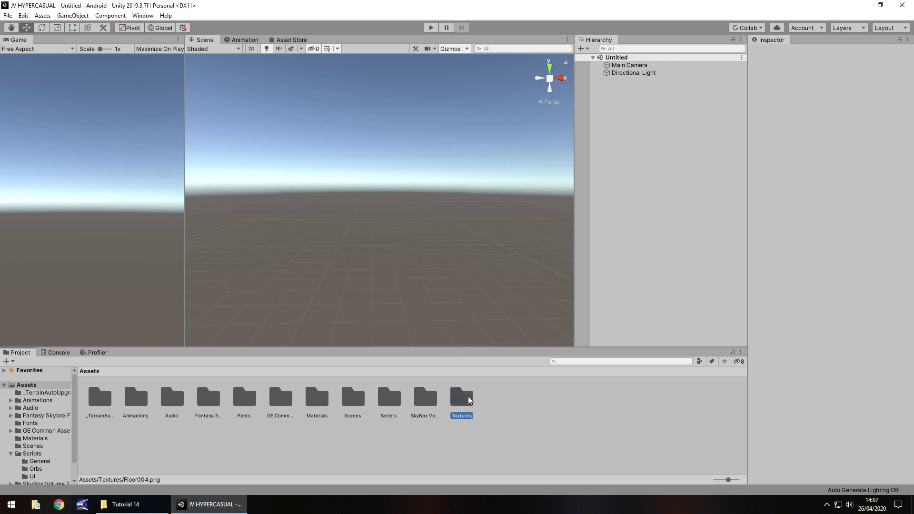
double_click(469, 399)
- Drag Floor000 through Floor003 from the Tutorial 14 folder into Unity's Textures folder
left_click(123, 504)
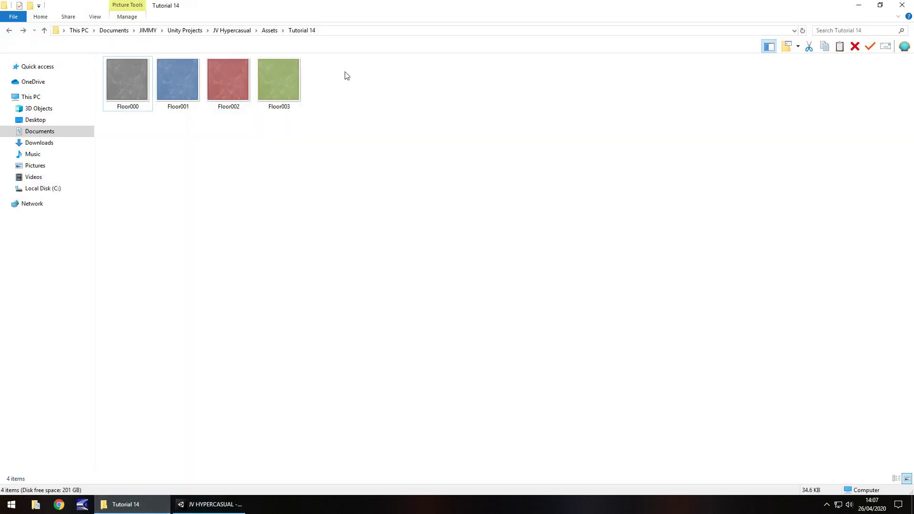
left_click_drag(303, 188, 207, 394)
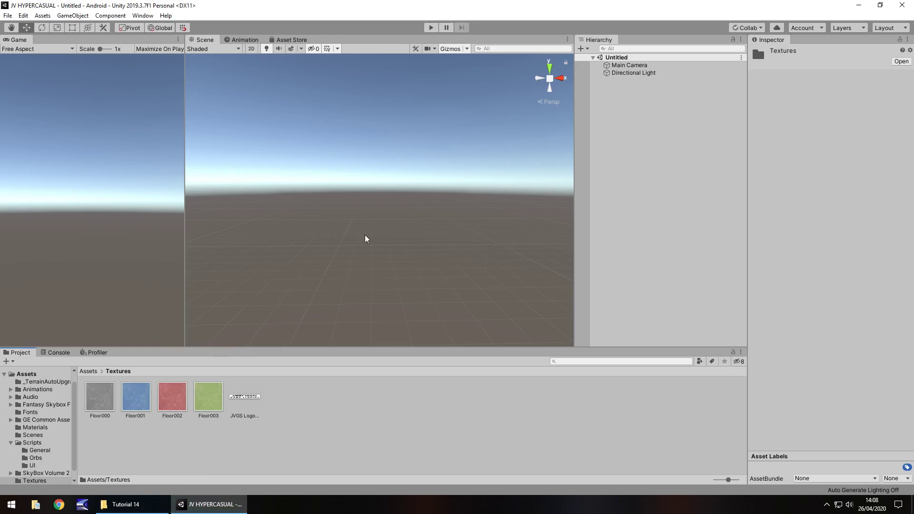
- Add a 3D cube and set its position to 0, 0, 0
left_click(79, 16)
mouse_move(91, 51)
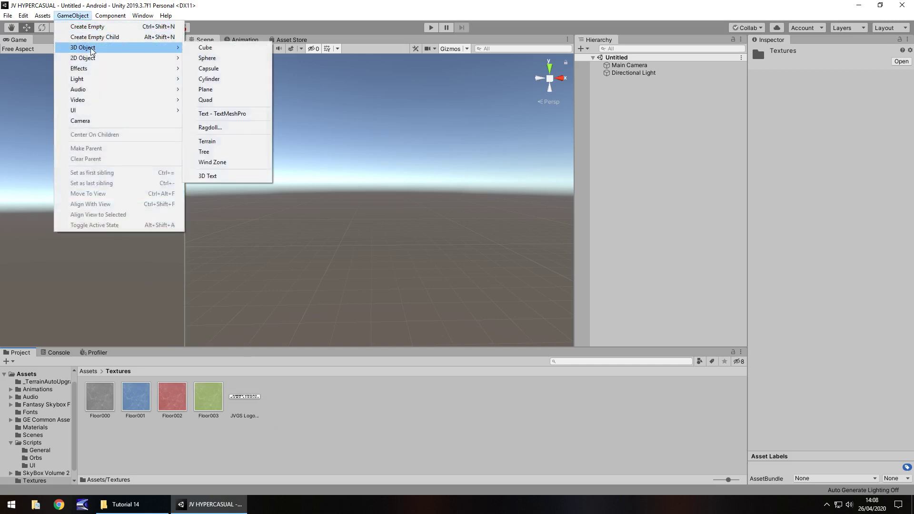
left_click(224, 48)
left_click(832, 89)
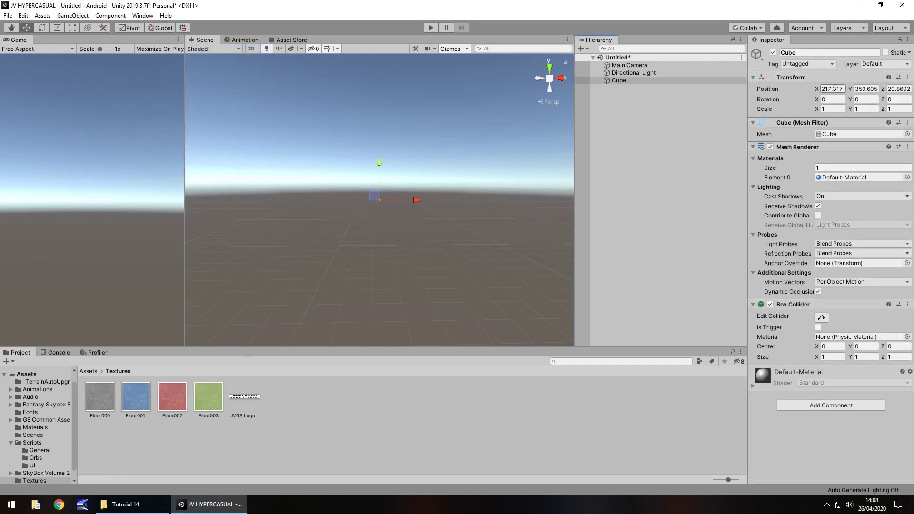
type("0")
left_click(864, 89)
type("0")
left_click(894, 89)
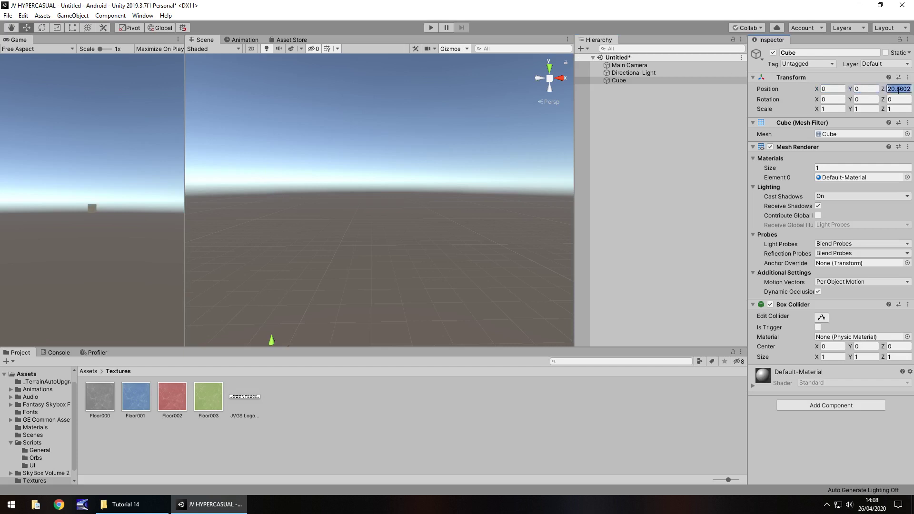
type("0")
- Frame the cube in the Scene view and apply the Floor000 texture to it
double_click(624, 80)
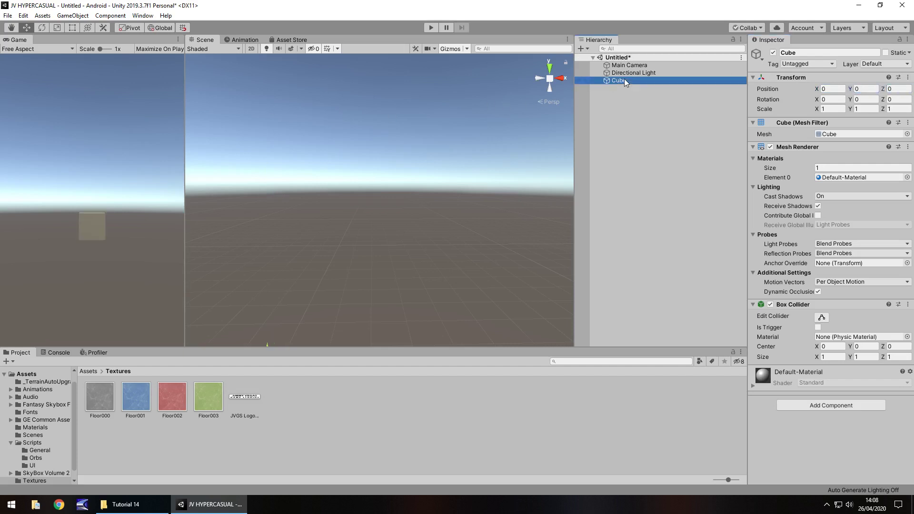
right_click_drag(528, 147, 469, 212)
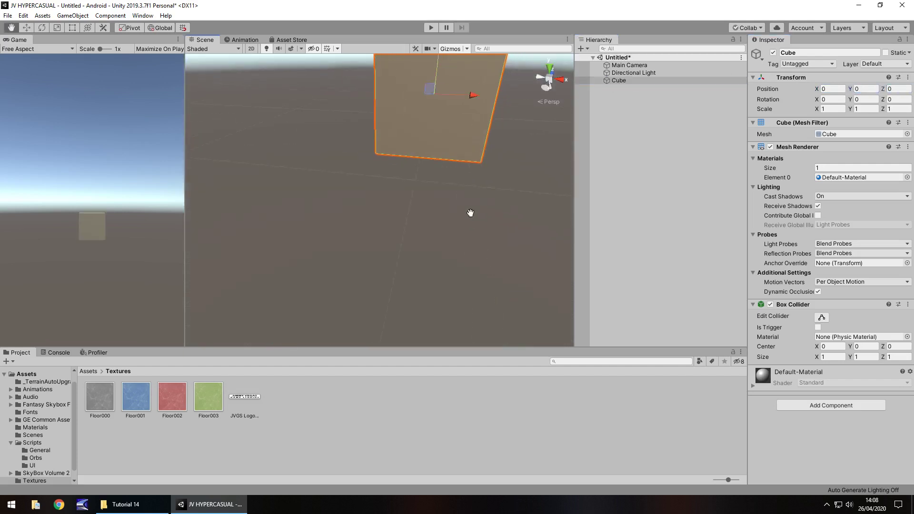
key("f")
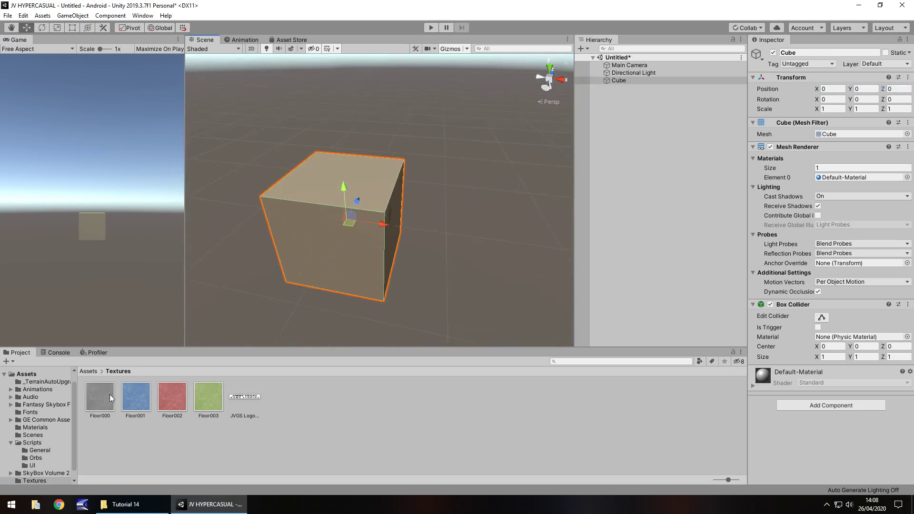
left_click_drag(98, 401, 319, 229)
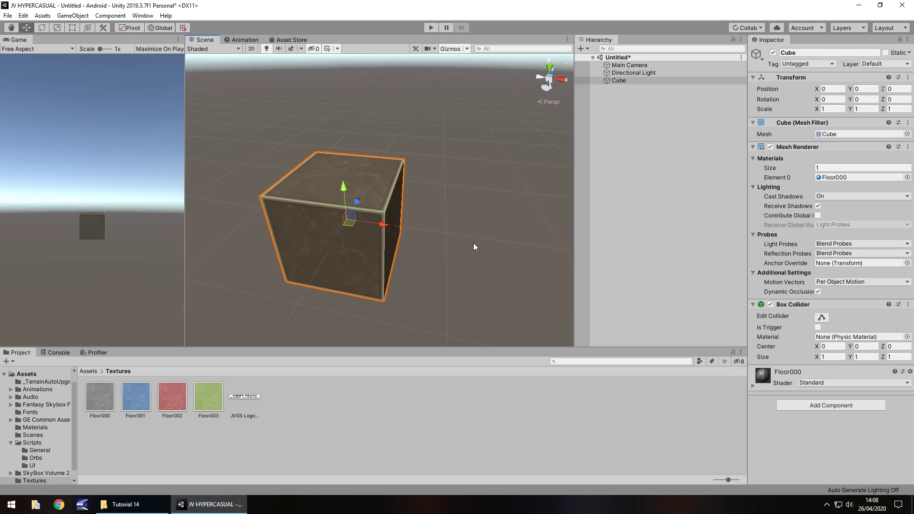
- Duplicate the Floor000 texture and rename the copy Floor000_N
left_click(106, 405)
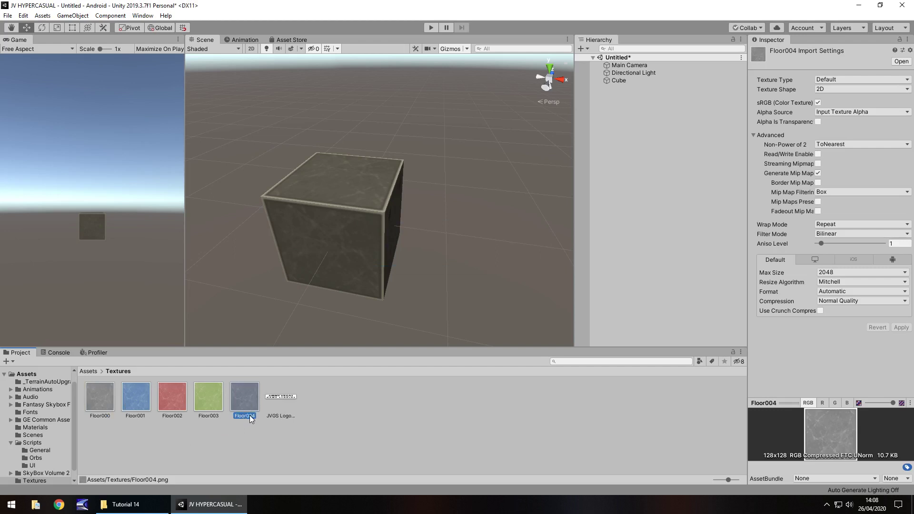
left_click(260, 416)
type("0_N")
key("Return")
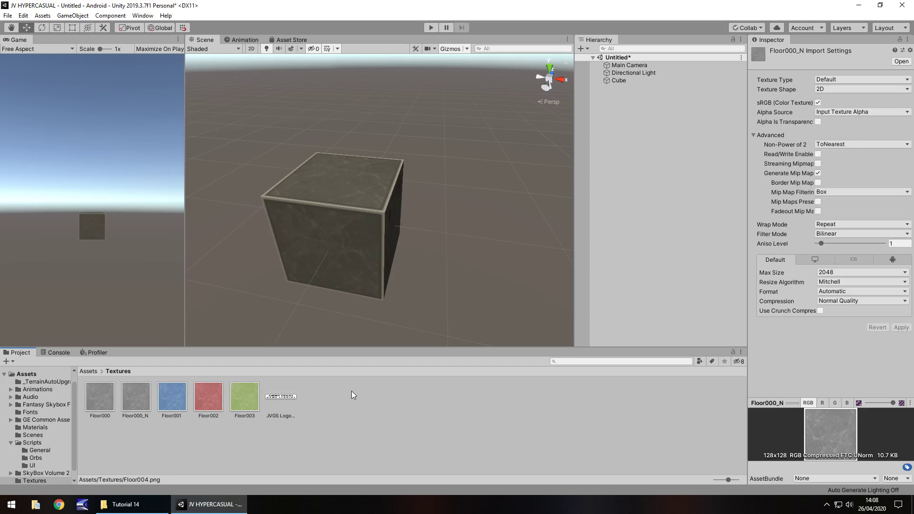
- Set Floor000_N's Texture Type to Normal map and apply the import settings
left_click(138, 410)
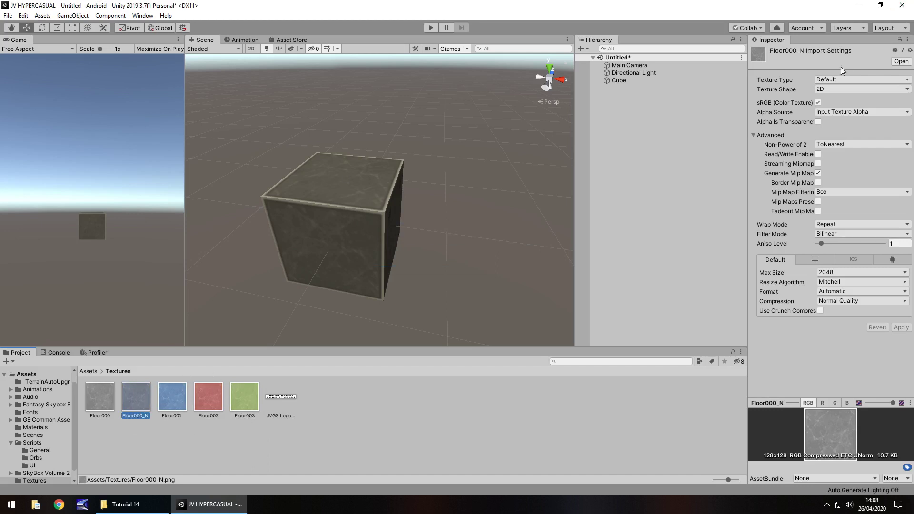
left_click(849, 81)
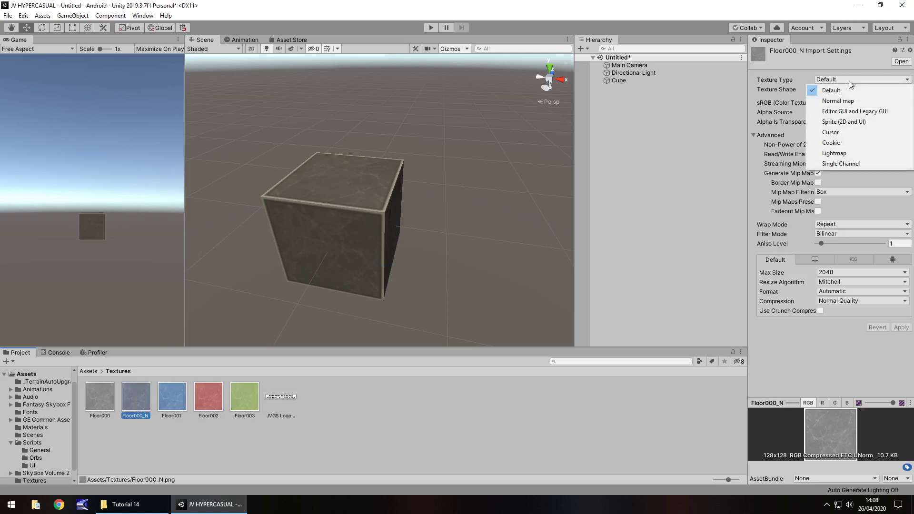
left_click(842, 101)
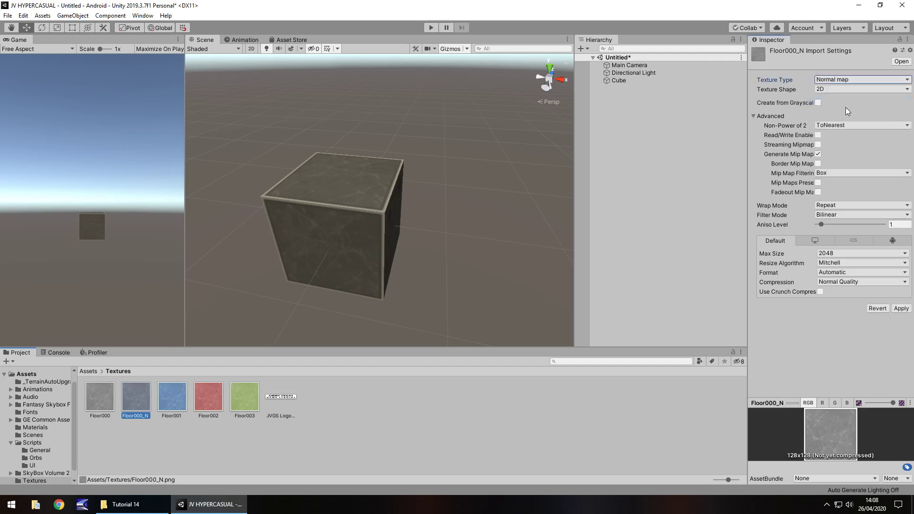
left_click(818, 103)
left_click(818, 102)
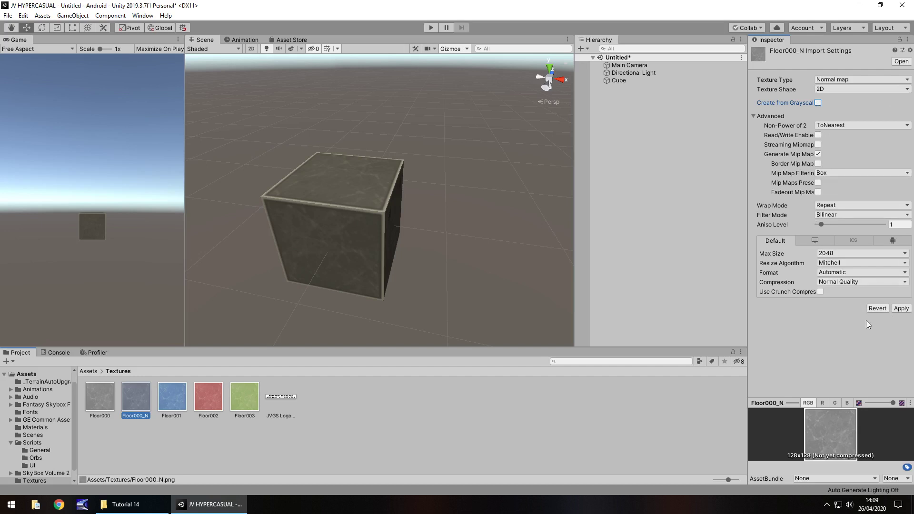
left_click(900, 309)
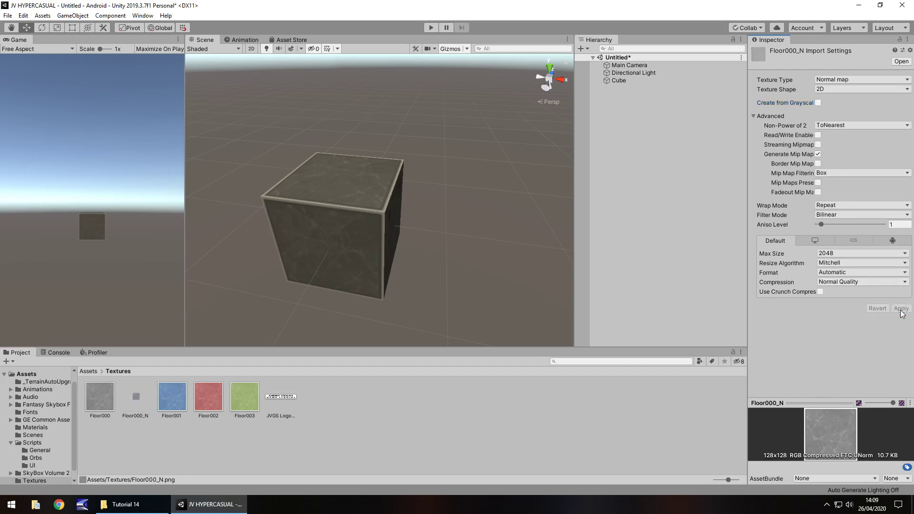
left_click(332, 225)
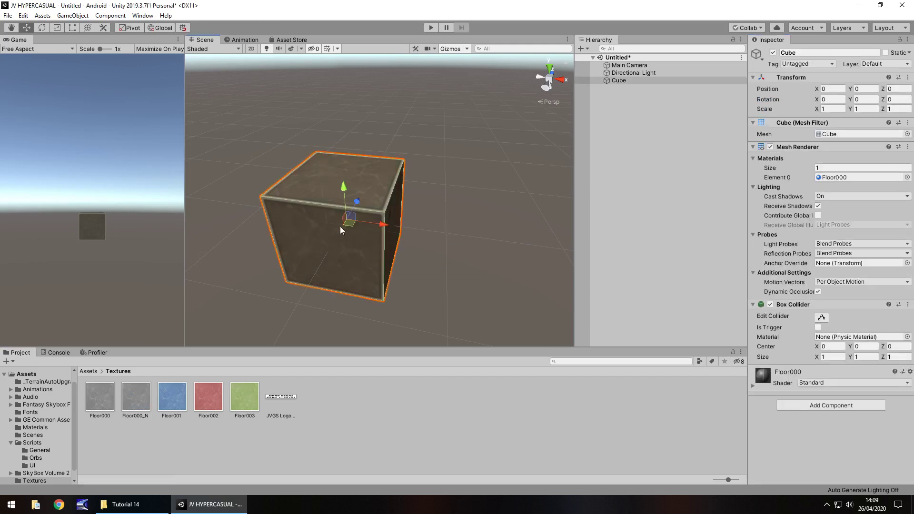
- Assign Floor000_N as the Floor000 material's Normal Map
left_click(752, 384)
scroll(769, 375, "down", 5)
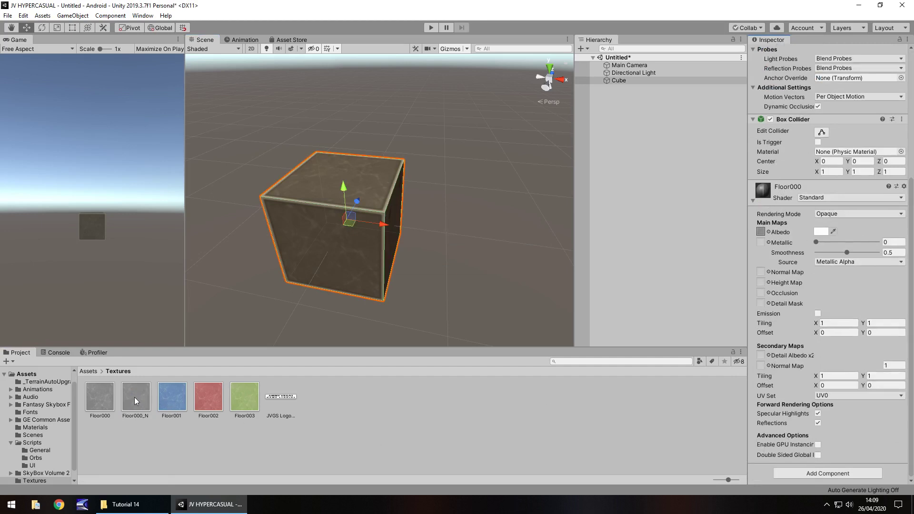
left_click_drag(134, 397, 760, 273)
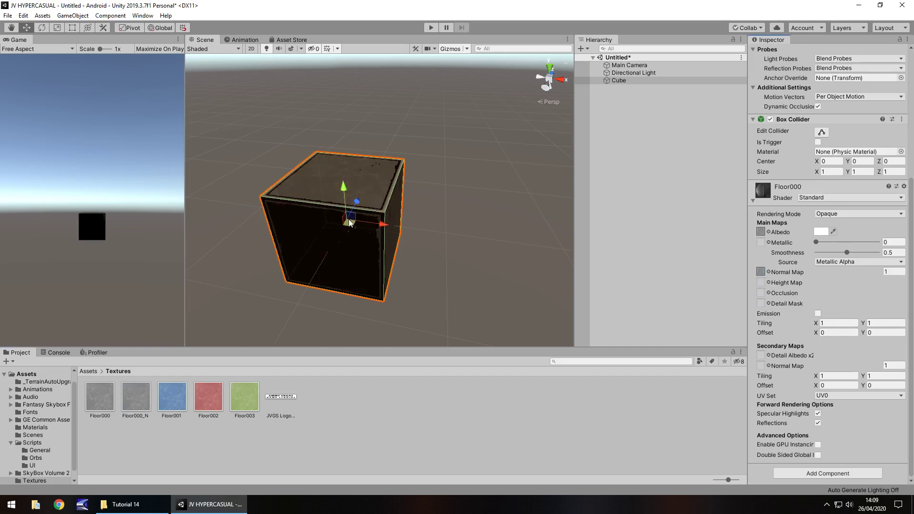
left_click_drag(433, 189, 247, 205, "alt")
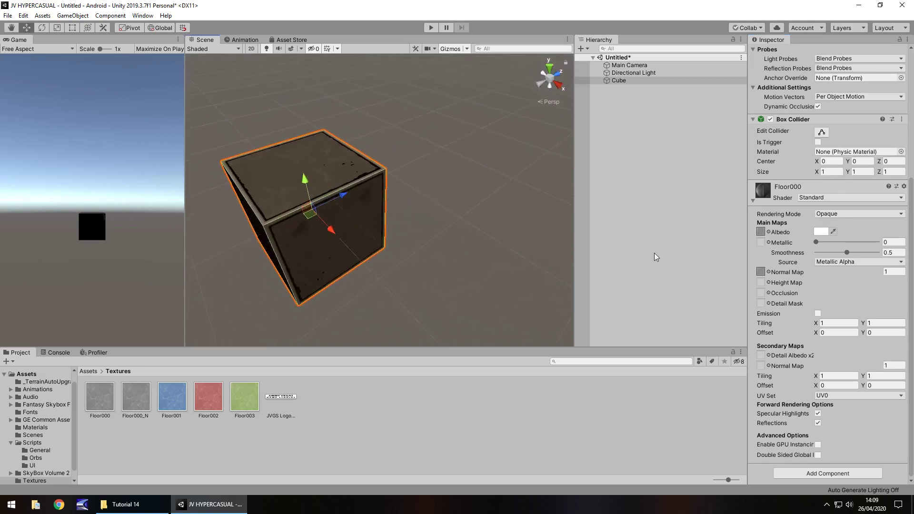
- Set smoothness source to Albedo Alpha, with Metallic and Smoothness both at 0
left_click(833, 262)
left_click(838, 280)
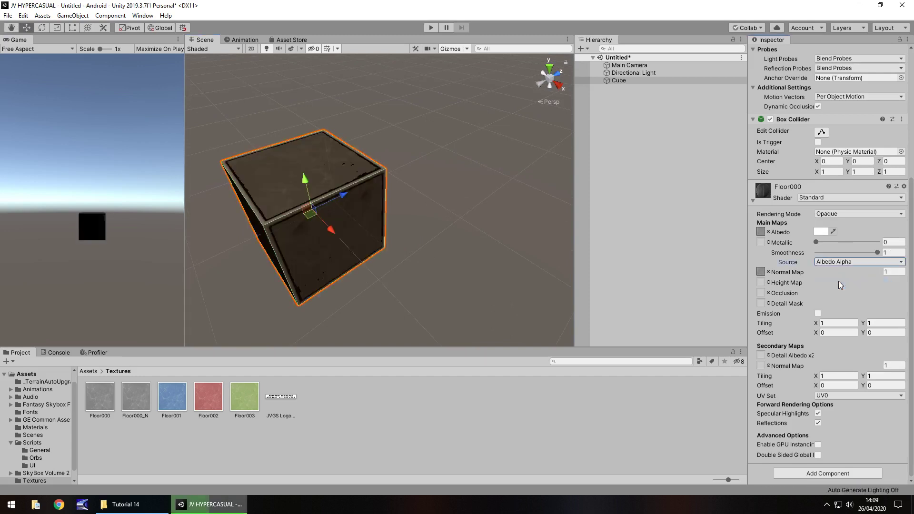
left_click_drag(816, 242, 909, 245)
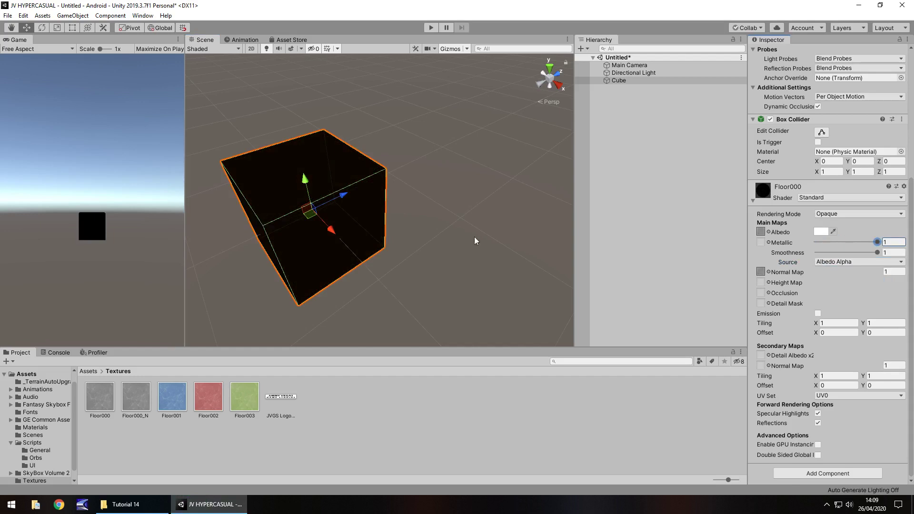
middle_click_drag(458, 244, 535, 232)
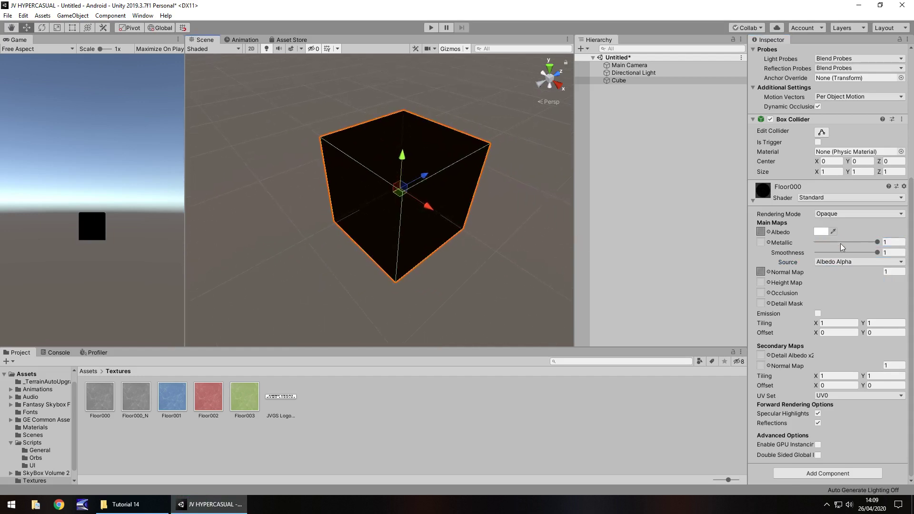
left_click_drag(877, 241, 816, 242)
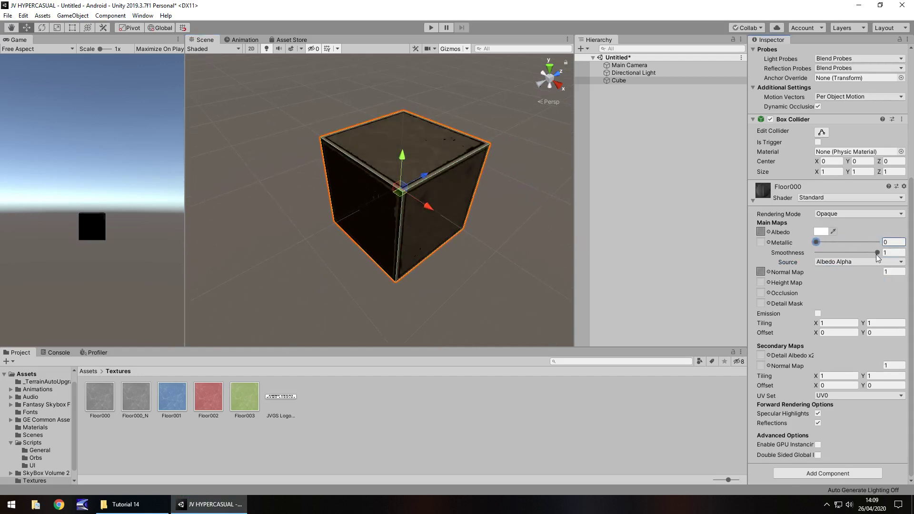
left_click_drag(877, 252, 804, 255)
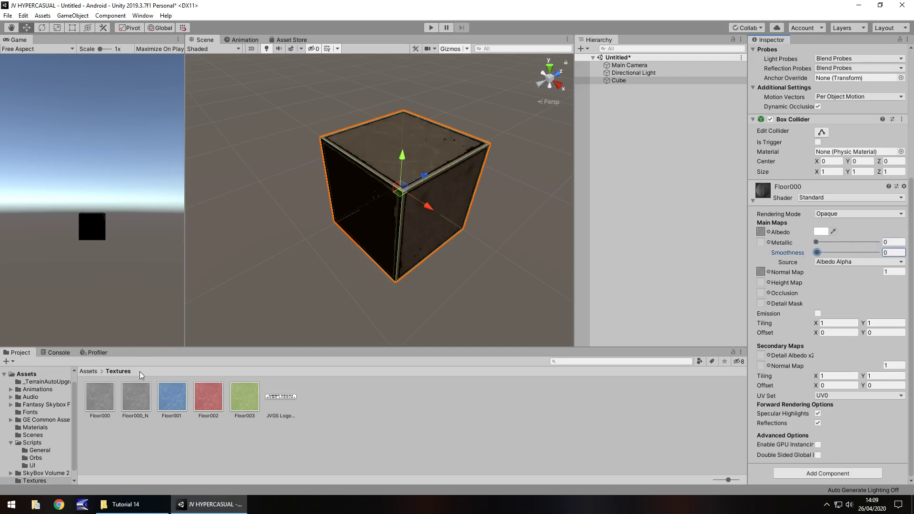
left_click(135, 396)
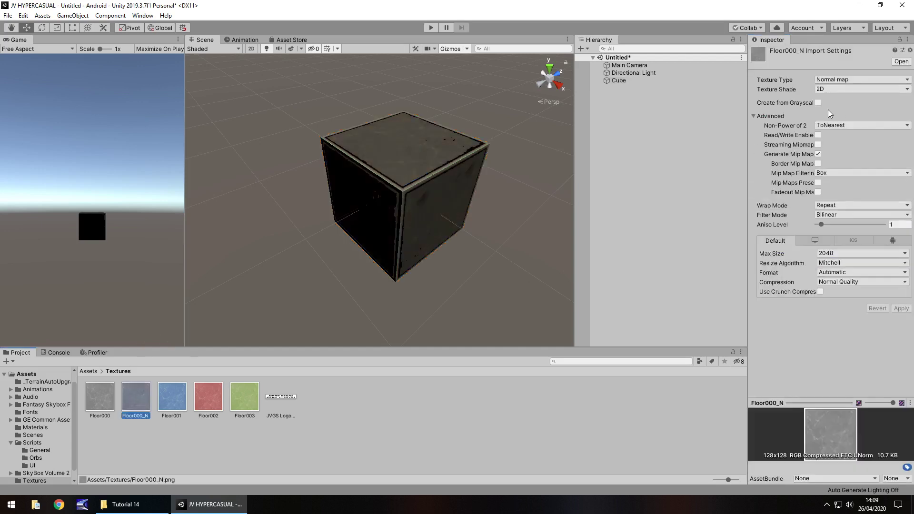
- Generate Floor000_N from grayscale, apply it, and view the bumpy cube from other angles
left_click(817, 103)
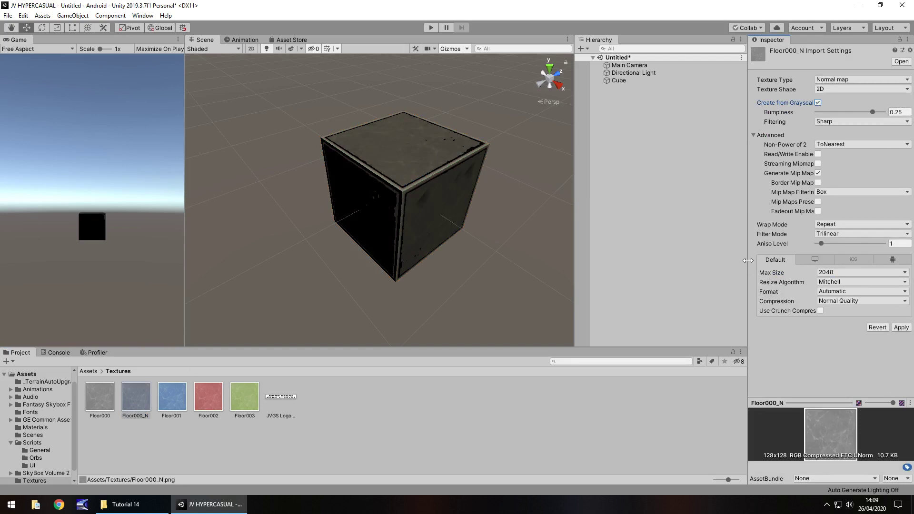
left_click(901, 327)
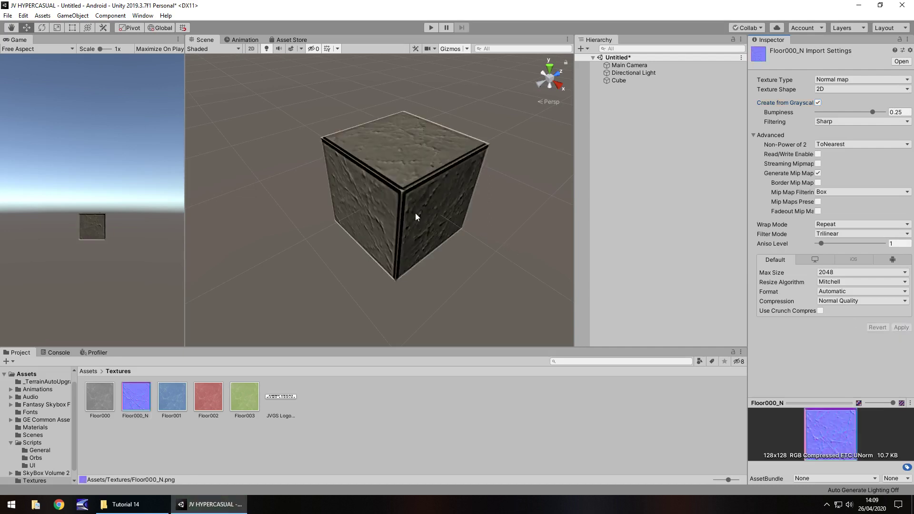
right_click_drag(413, 213, 526, 193)
left_click_drag(322, 236, 448, 269)
scroll(459, 278, "down", 4)
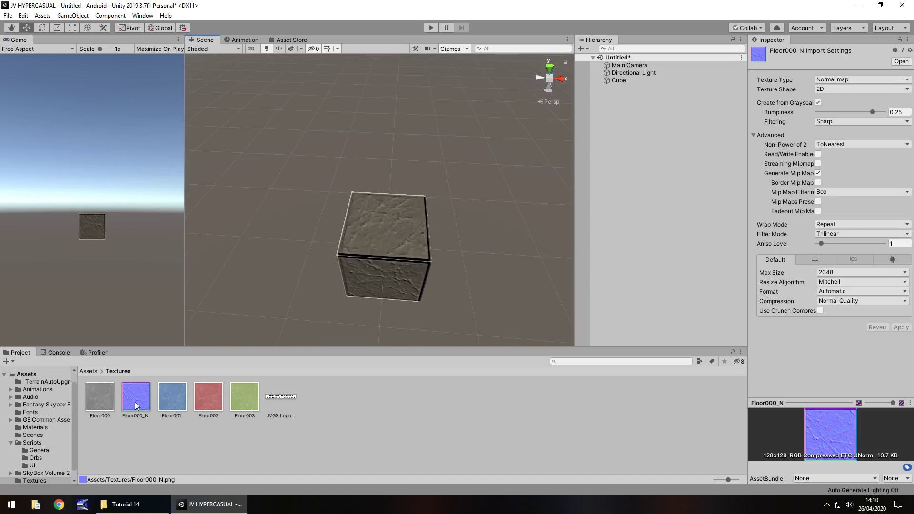
- Try a much stronger normal map scale on the cube's material, then undo back to 1
left_click(409, 242)
scroll(799, 327, "down", 5)
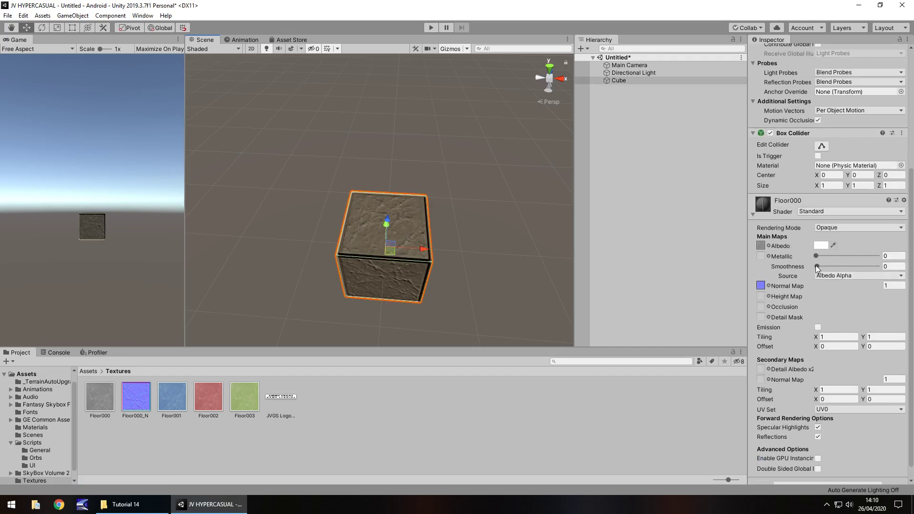
mouse_move(815, 266)
left_mouse_down()
mouse_move(886, 265)
mouse_move(796, 264)
mouse_move(870, 255)
mouse_move(804, 247)
left_mouse_up()
left_click_drag(855, 285, 184, 292)
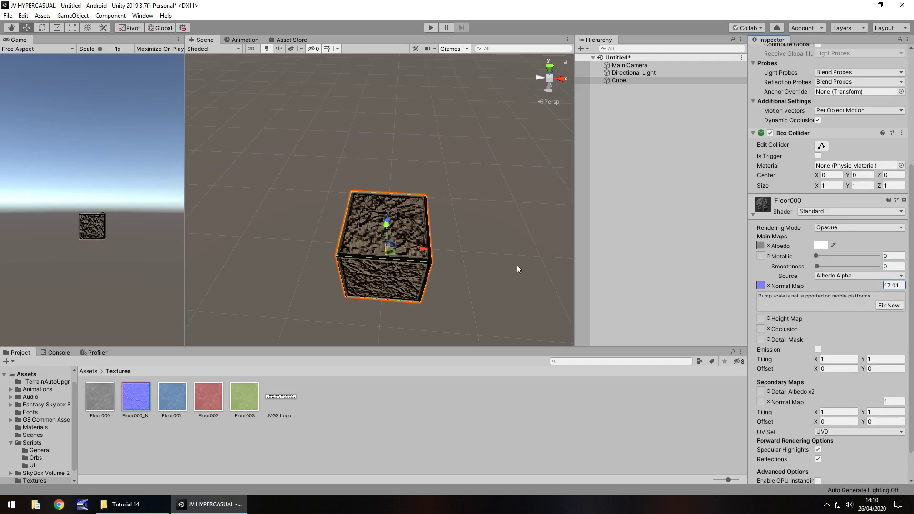
key("ctrl+z")
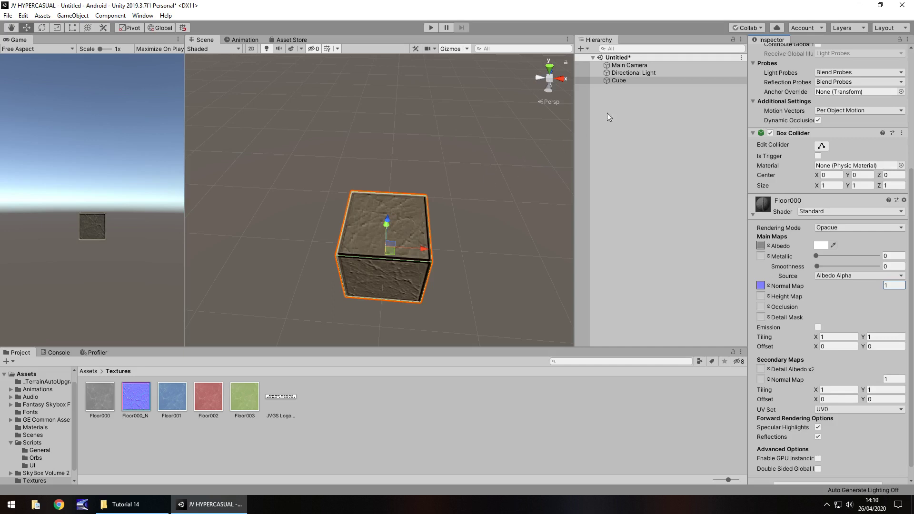
left_click(647, 73)
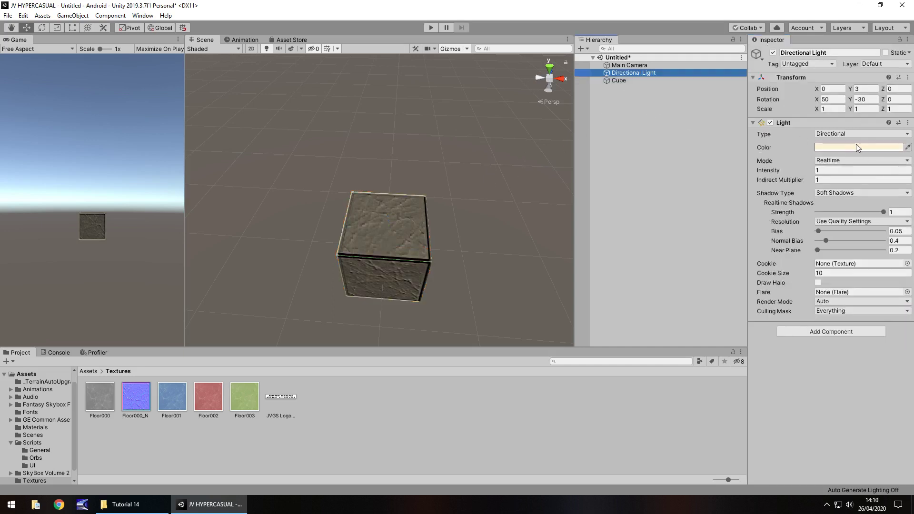
- Make the Directional Light pure white (FFFFFF) and tilt its X rotation to 74.9
left_click(845, 150)
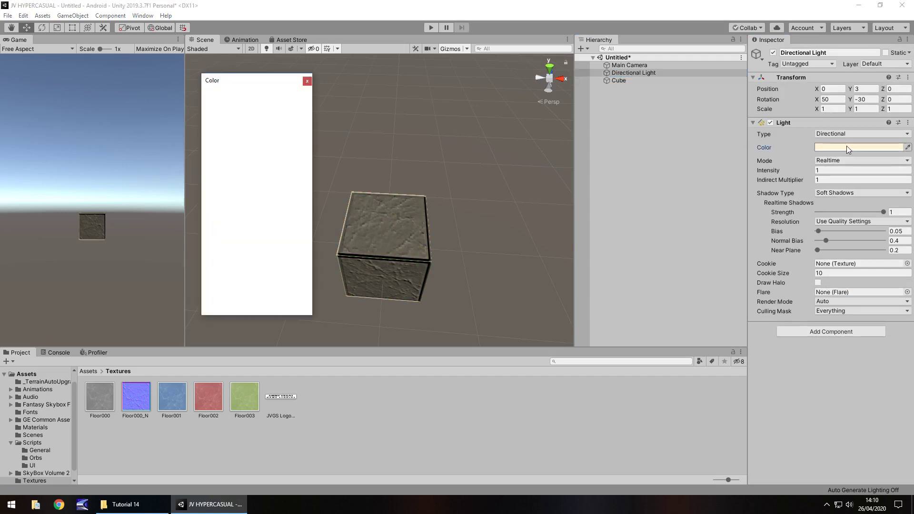
left_click_drag(238, 144, 191, 113)
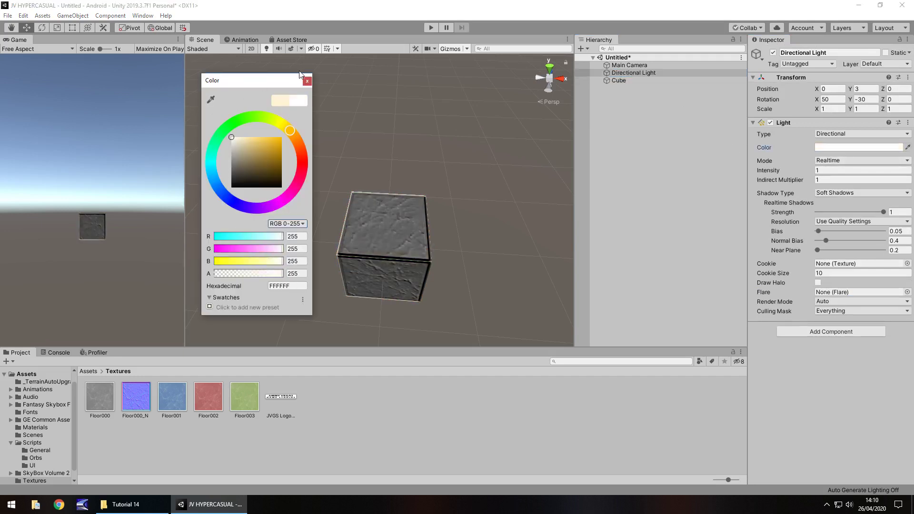
left_click(306, 81)
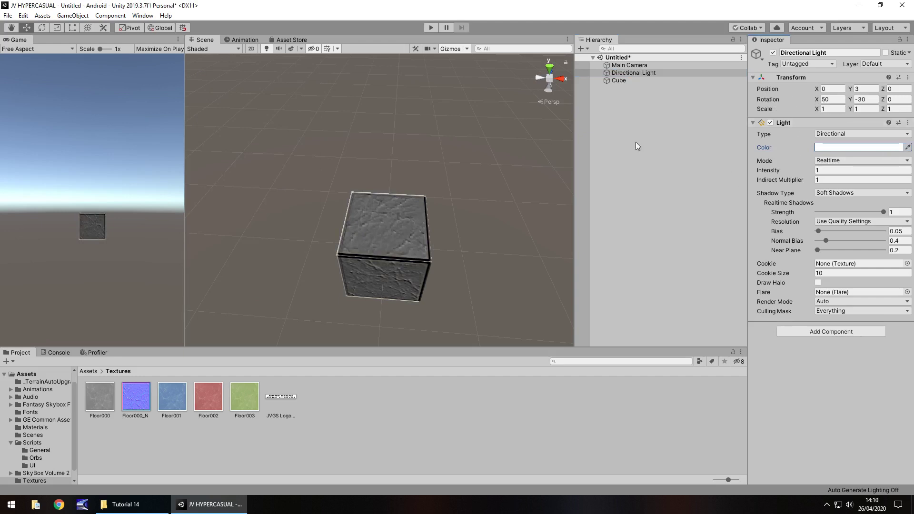
left_click_drag(820, 103, 601, 155)
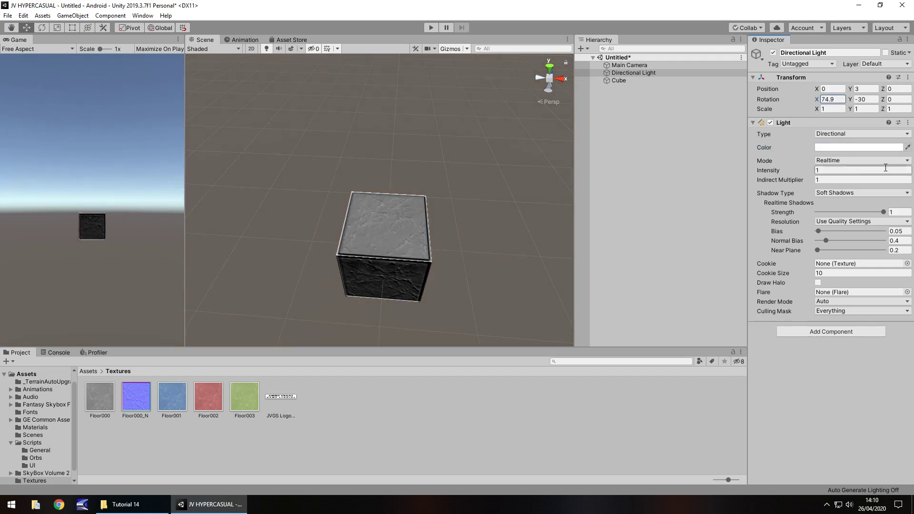
- Set the Directional Light rotation to exactly 75, 0, 0
left_click(839, 96)
type("75")
mouse_move(850, 99)
left_mouse_down()
mouse_move(793, 89)
mouse_move(214, 138)
mouse_move(851, 111)
left_mouse_up()
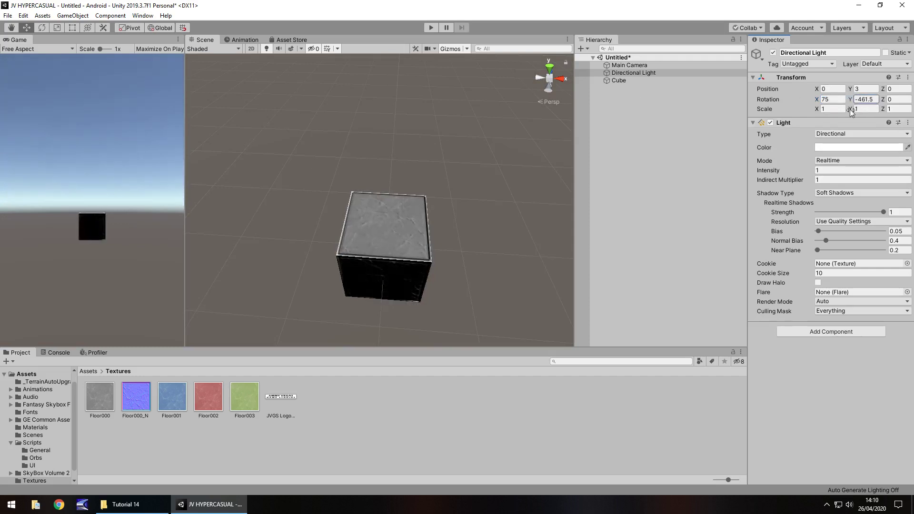
left_click(873, 100)
type("0")
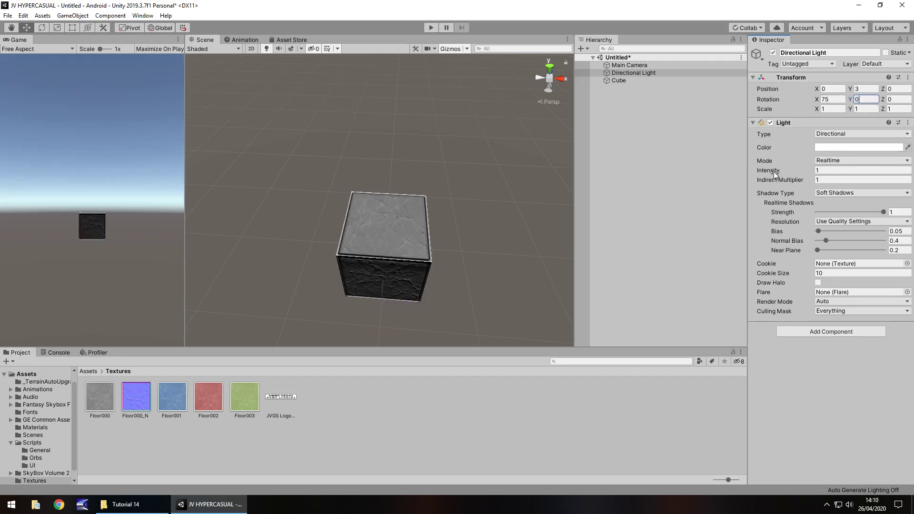
- Try darker and brighter light intensities, such as 1.8, then set intensity to 1
left_click_drag(772, 172, 413, 118)
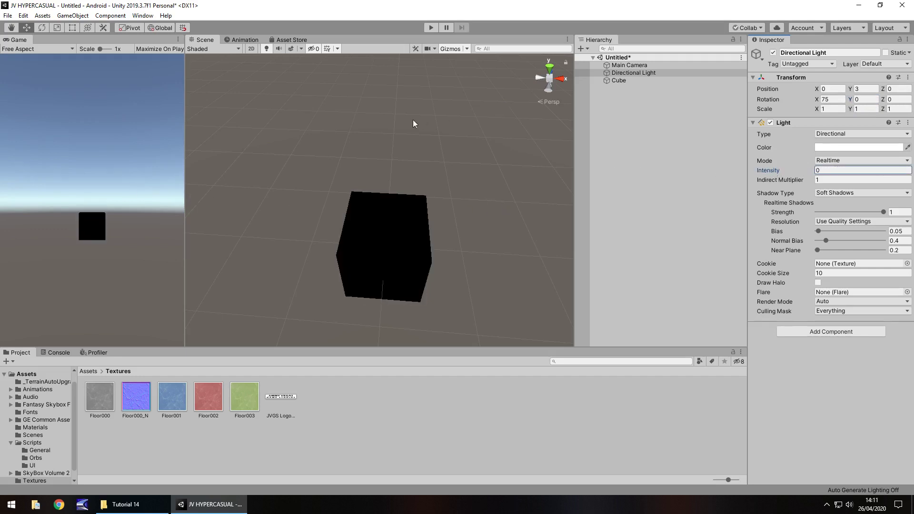
left_click_drag(341, 111, 262, 111)
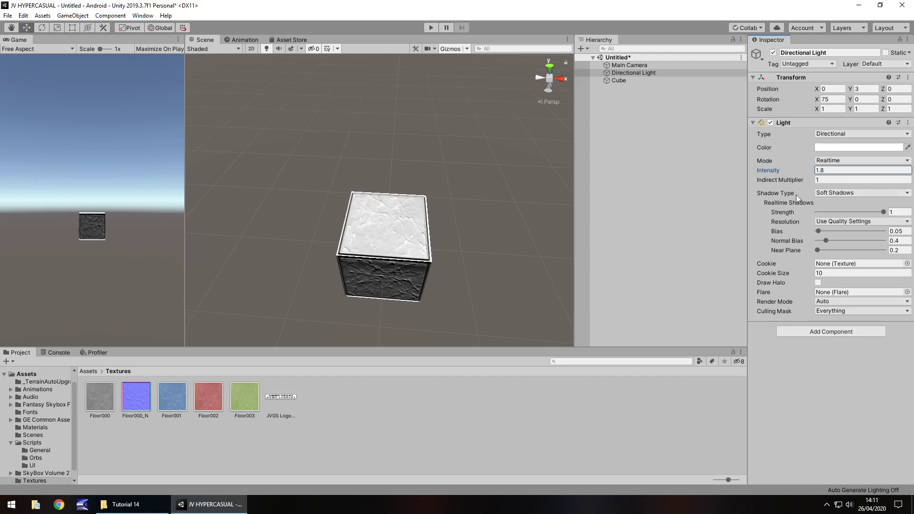
left_click(819, 171)
type("1")
key("Return")
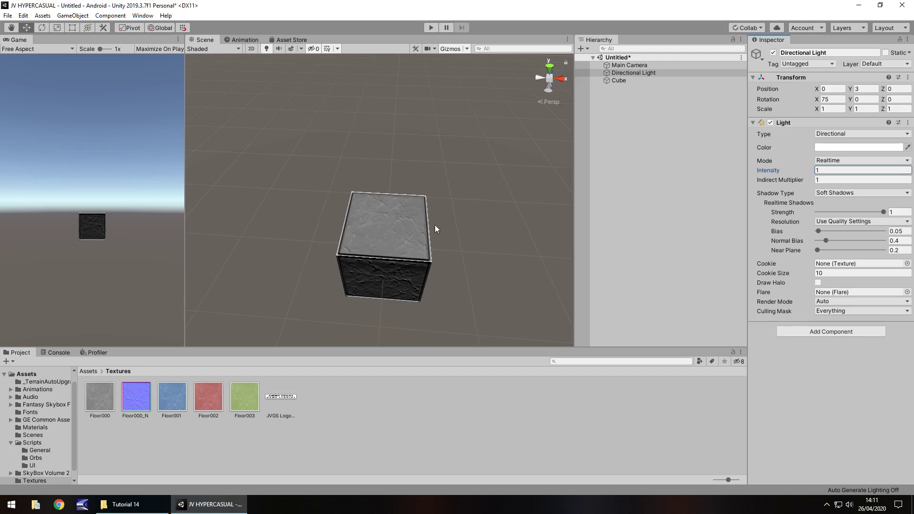
- Duplicate the cube twice, placing Cube (1) at X 1 and Cube (2) at X 2
left_click(408, 230)
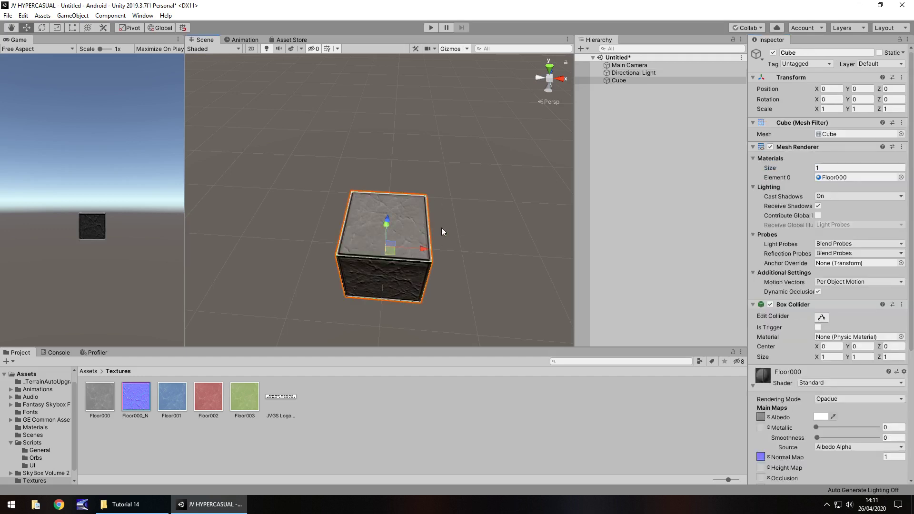
left_click(628, 81)
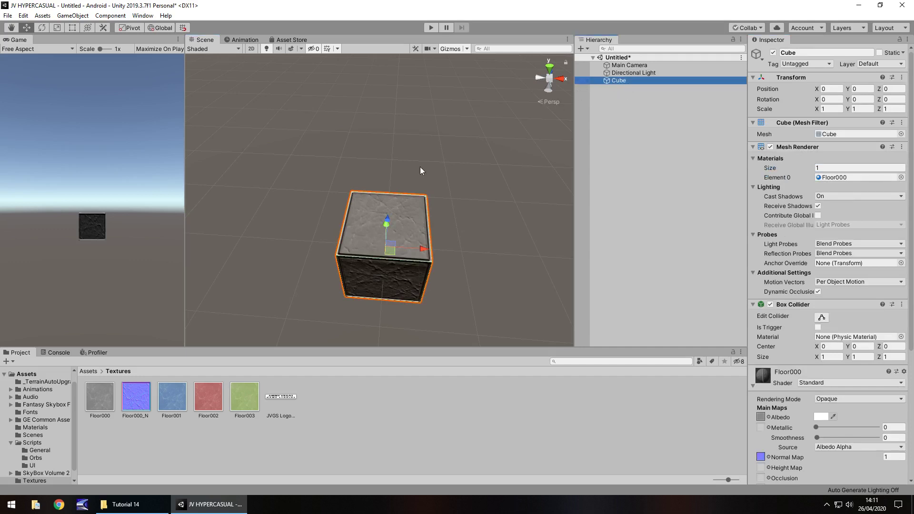
key("ctrl+d")
left_click_drag(422, 250, 503, 248)
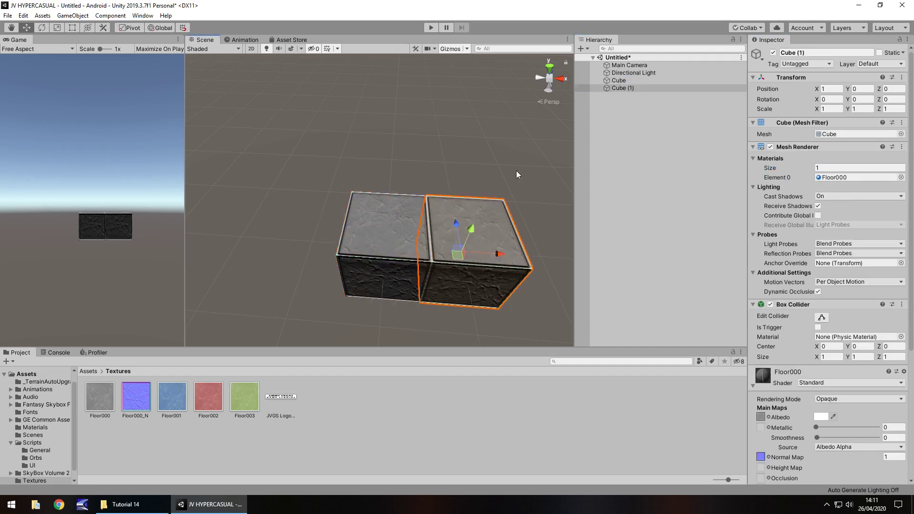
middle_click_drag(515, 171, 373, 206)
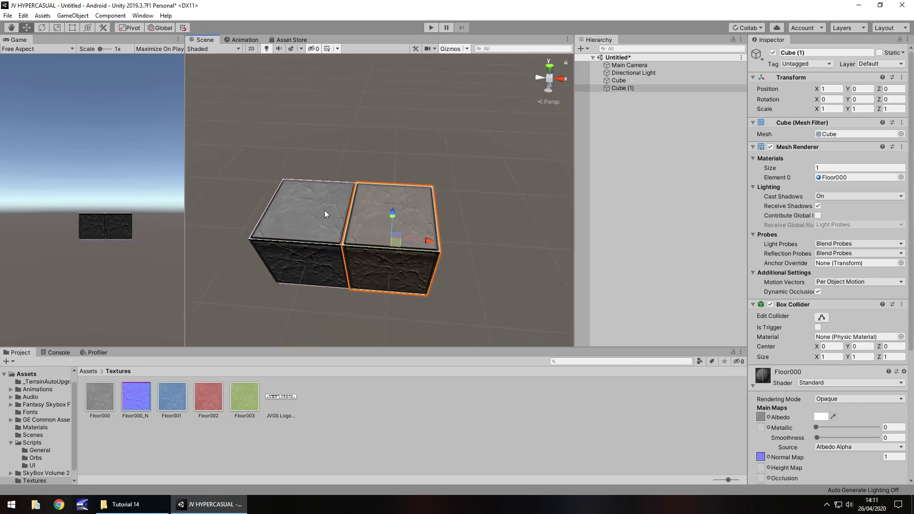
key("ctrl+d")
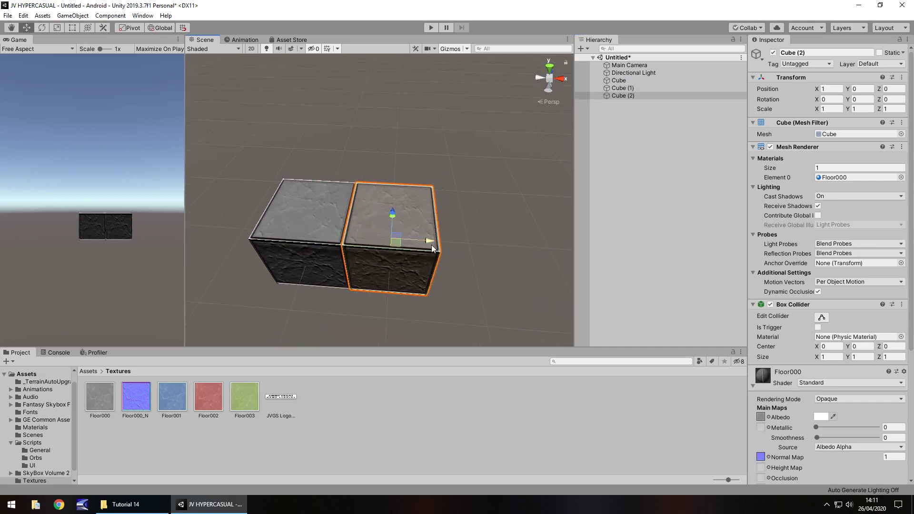
left_click_drag(431, 244, 484, 251)
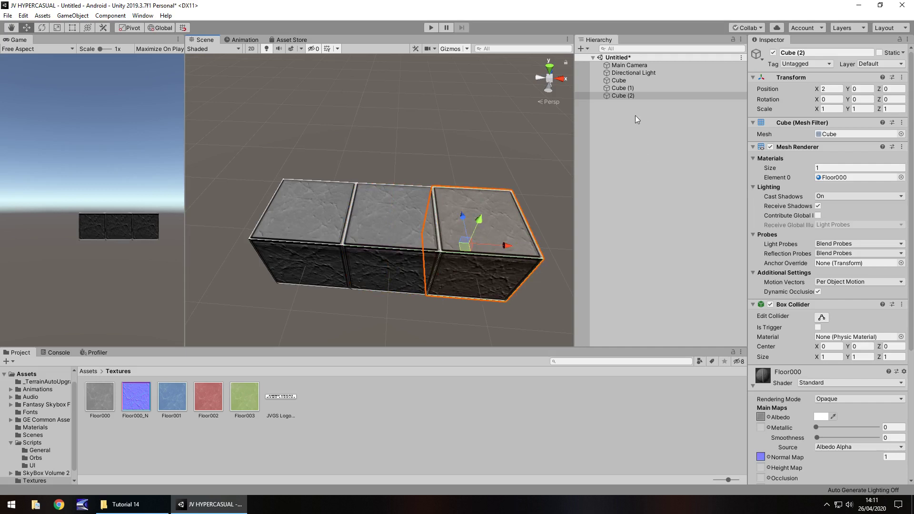
left_click(643, 81)
- Rename Cube, Cube (1) and Cube (2) to FloorLeft, FloorMiddle and FloorRight
left_click(676, 82)
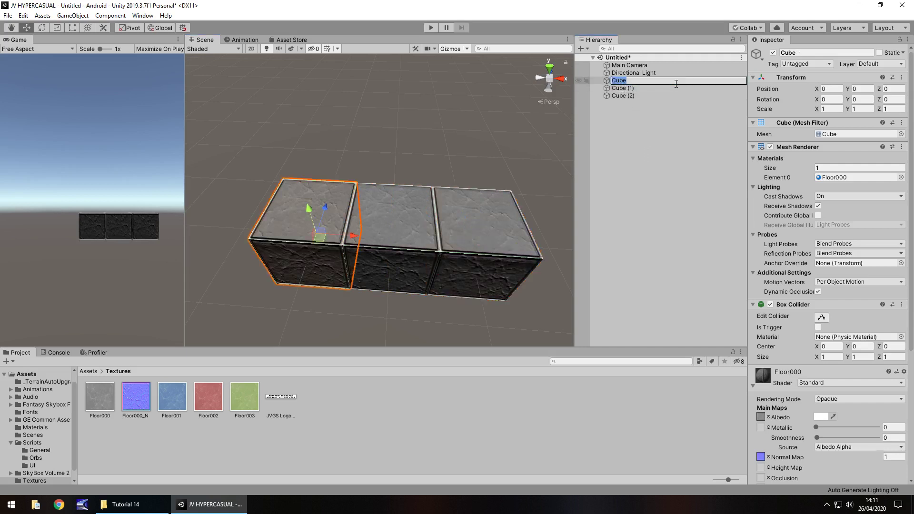
type("FloorLeft")
key("Return")
left_click(628, 88)
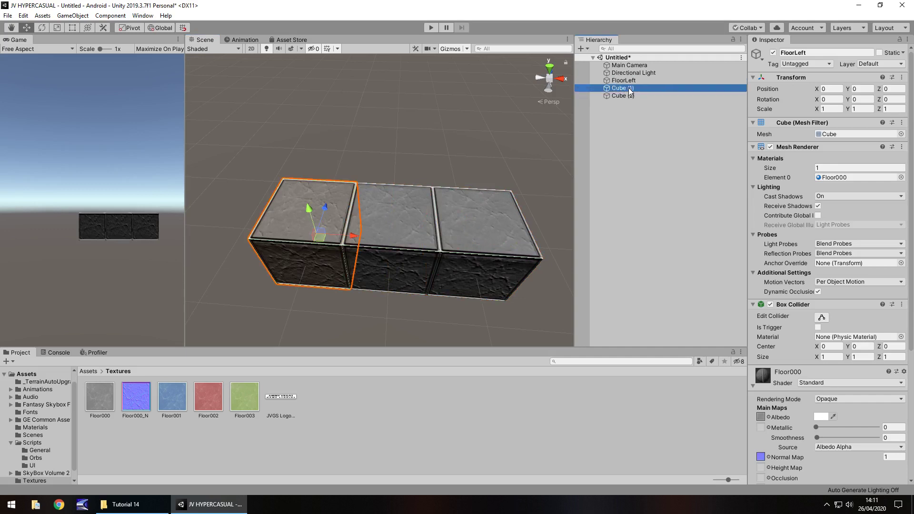
left_click(628, 88)
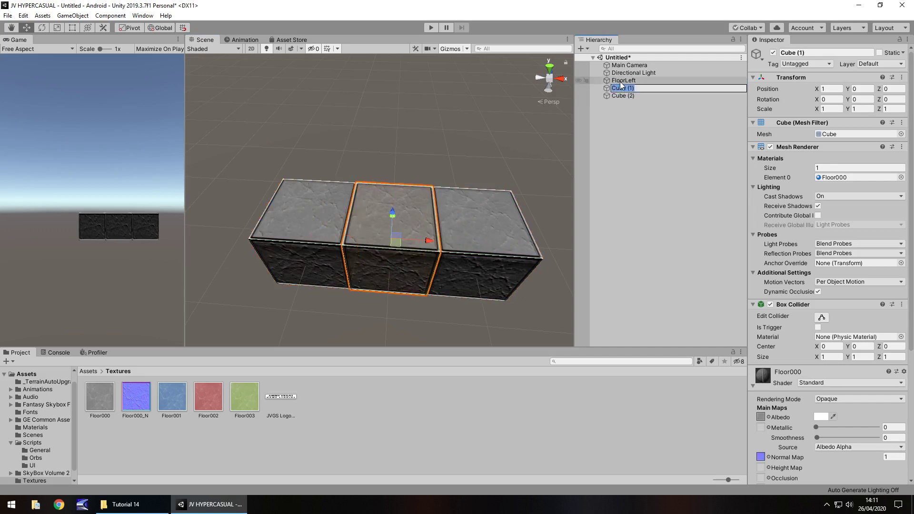
type("FloorMiddle")
key("Return")
left_click(621, 96)
left_click(621, 96)
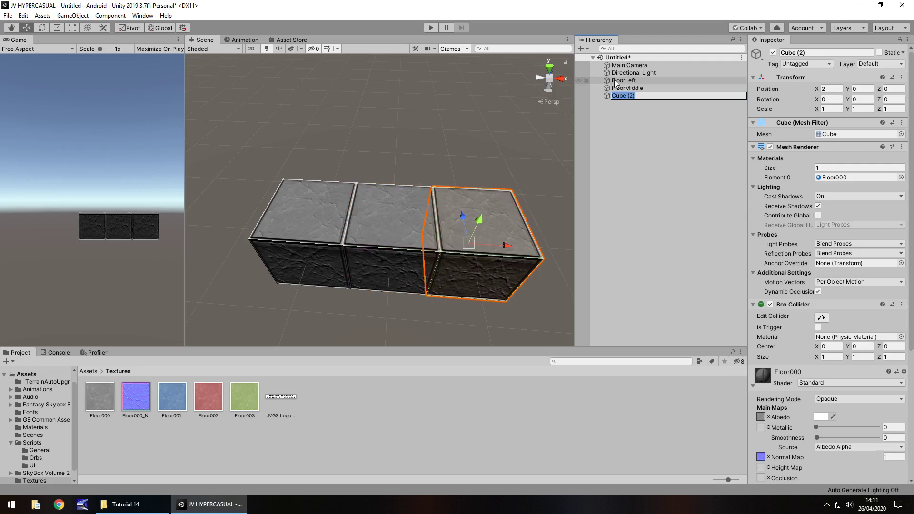
type("FloorRight")
key("Return")
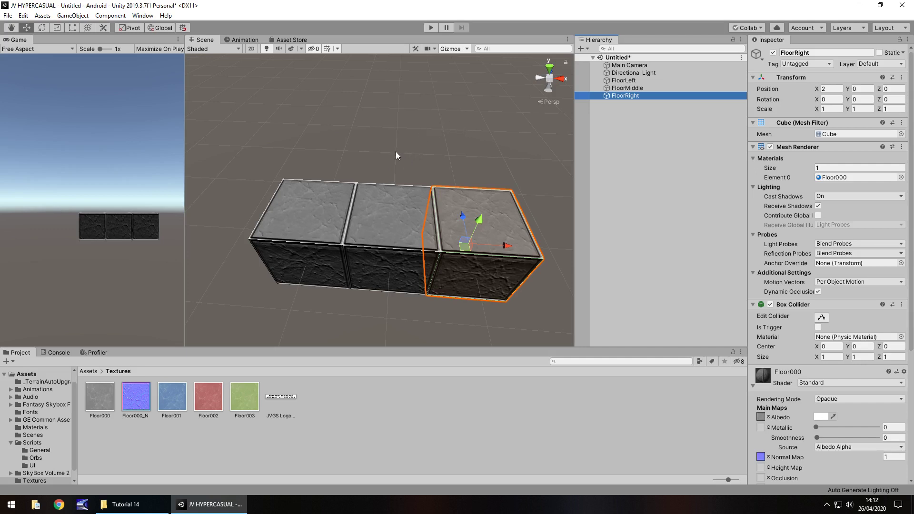
- Create an empty GameObject and move it to the top level of the Hierarchy
left_click(641, 88)
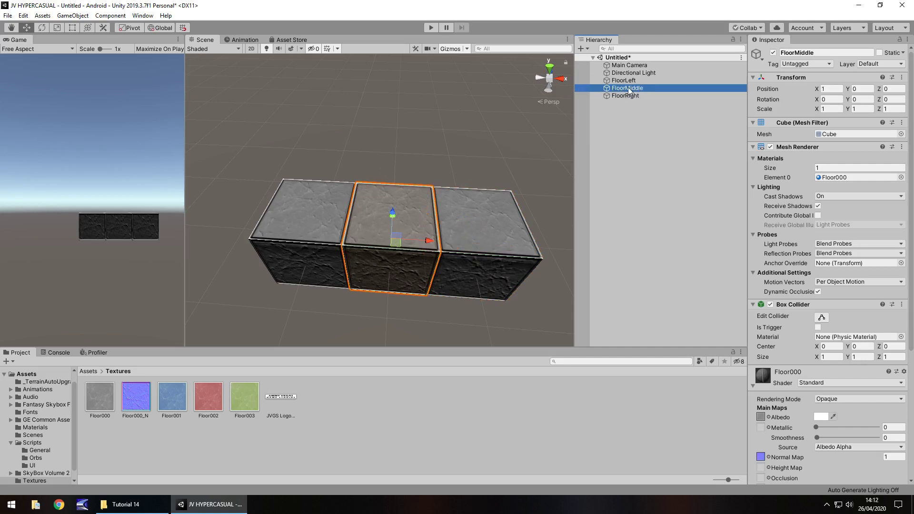
right_click(627, 88)
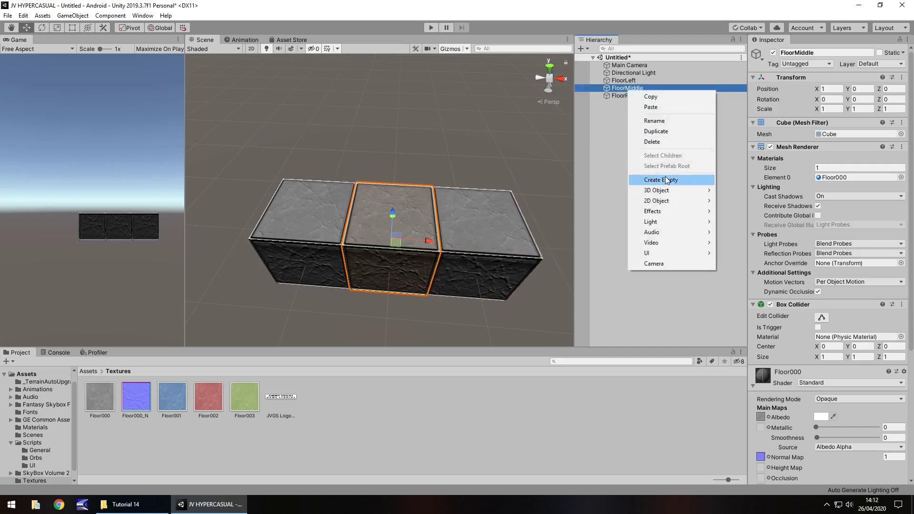
left_click(666, 179)
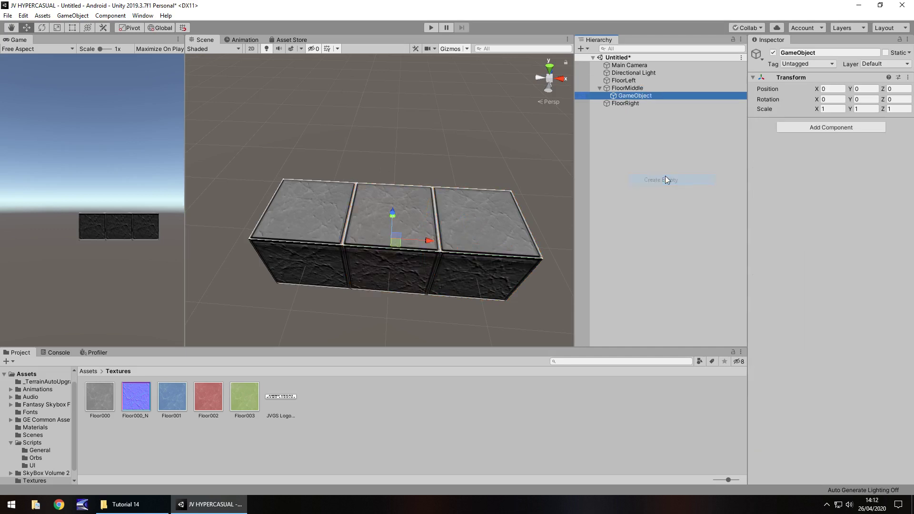
left_click(833, 89)
left_click(866, 88)
left_click(901, 88)
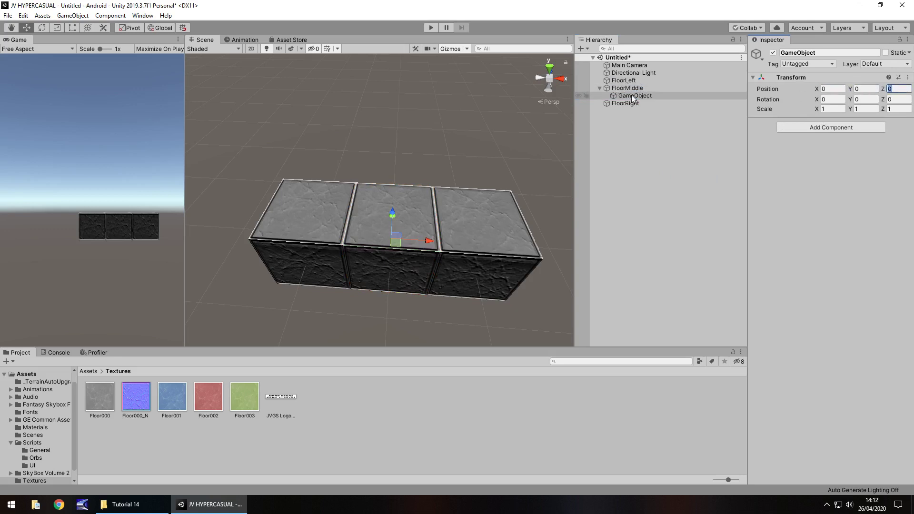
left_click_drag(631, 95, 623, 80)
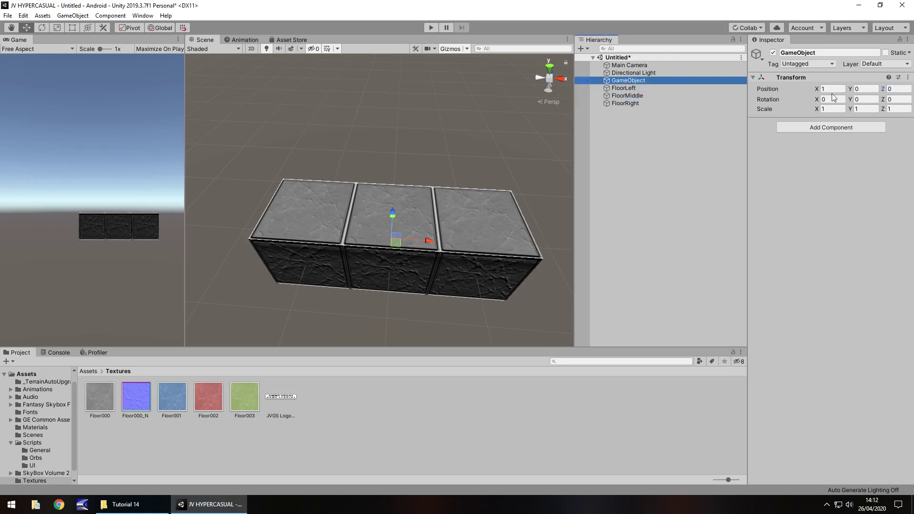
- Parent FloorLeft, FloorMiddle and FloorRight under GameObject and slide the group to X 0
left_click(640, 88)
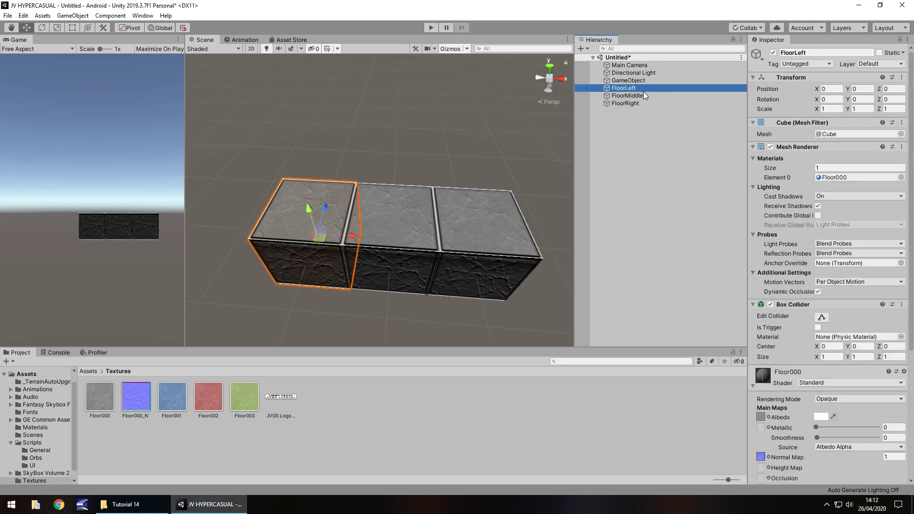
left_click(641, 95, "shift")
left_click(639, 101, "shift")
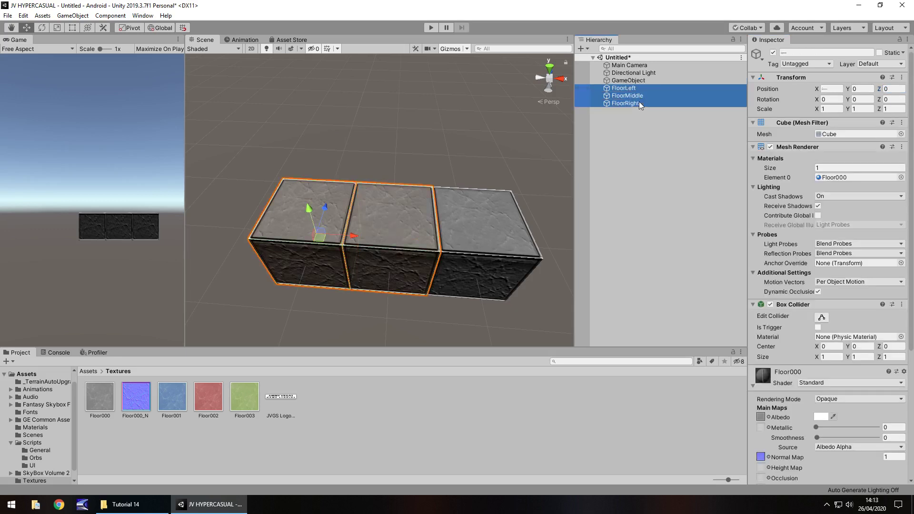
mouse_move(625, 88)
left_mouse_down()
mouse_move(643, 86)
mouse_move(633, 81)
left_mouse_up()
left_click(632, 80)
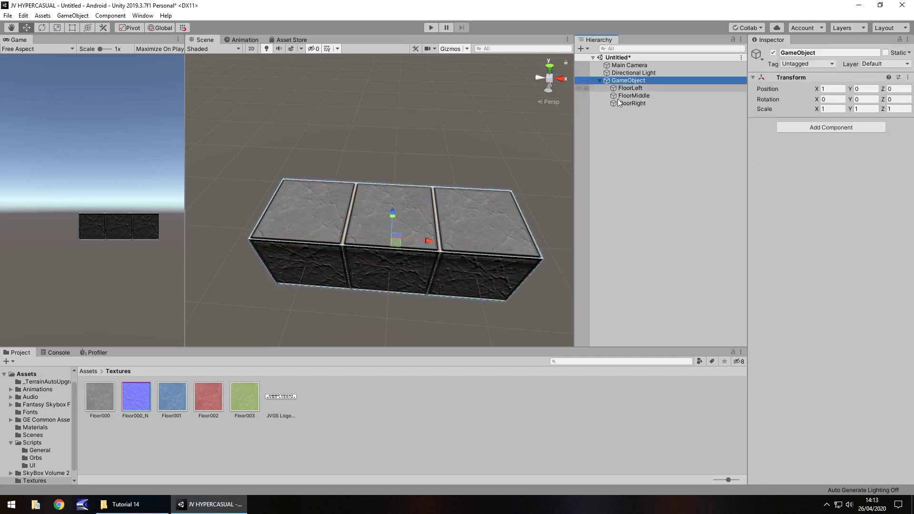
left_click_drag(428, 238, 357, 238)
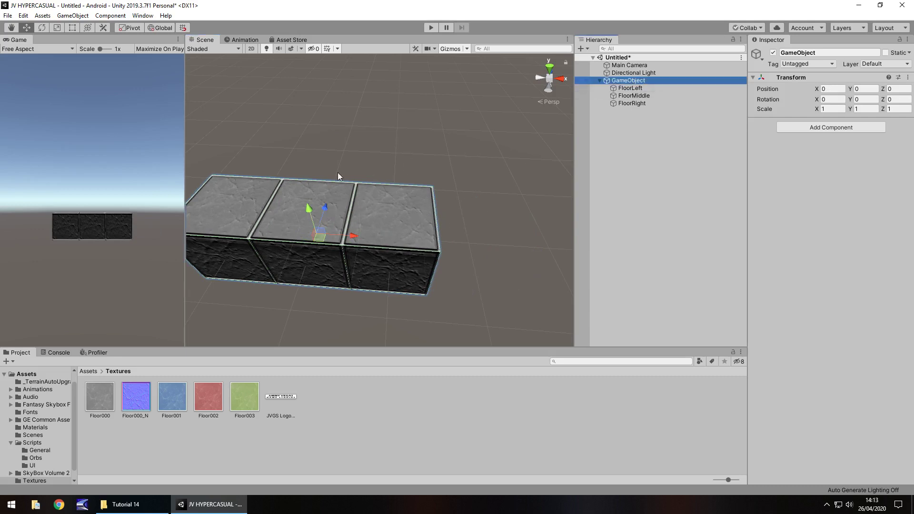
- Remove the duplicated floor rows, keeping only the original GameObject group
key("ctrl+d")
left_click_drag(321, 218, 355, 104, "ctrl")
key("ctrl+d")
key("ctrl+d")
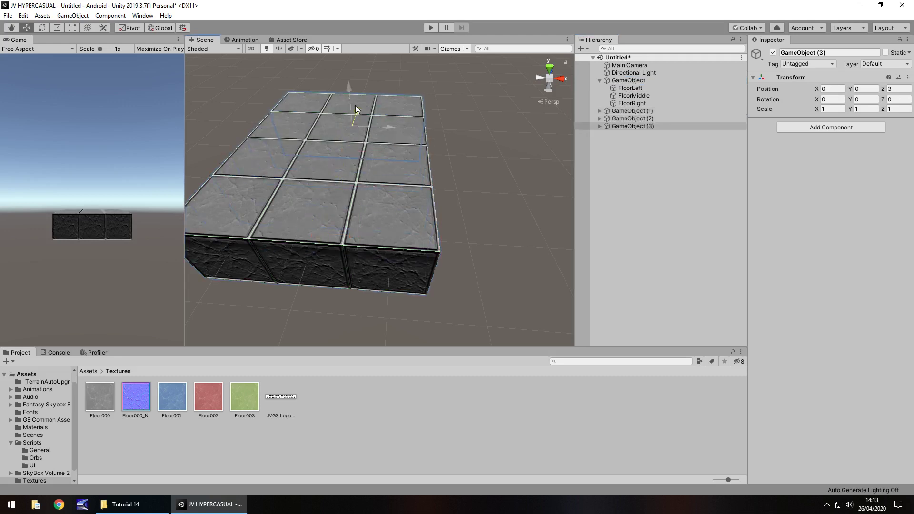
left_click(656, 111)
left_click(653, 118, "shift")
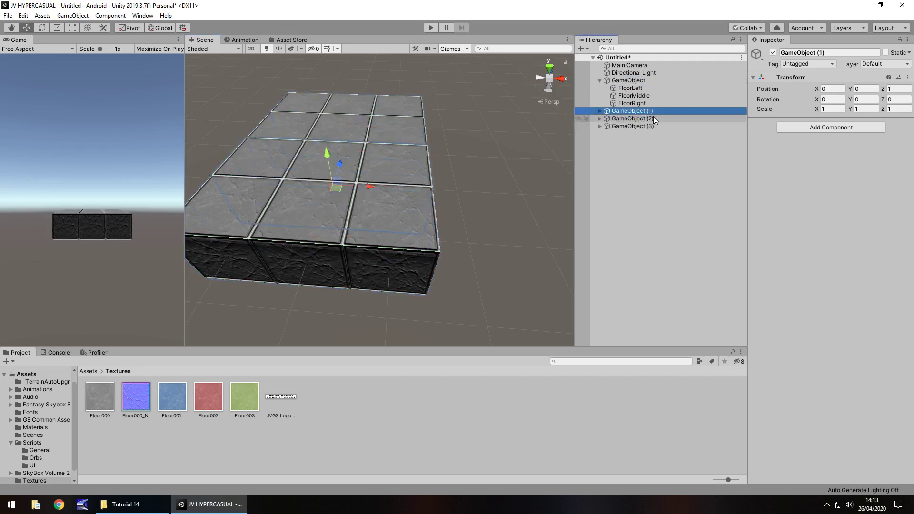
key("Delete")
left_click(647, 110)
key("Delete")
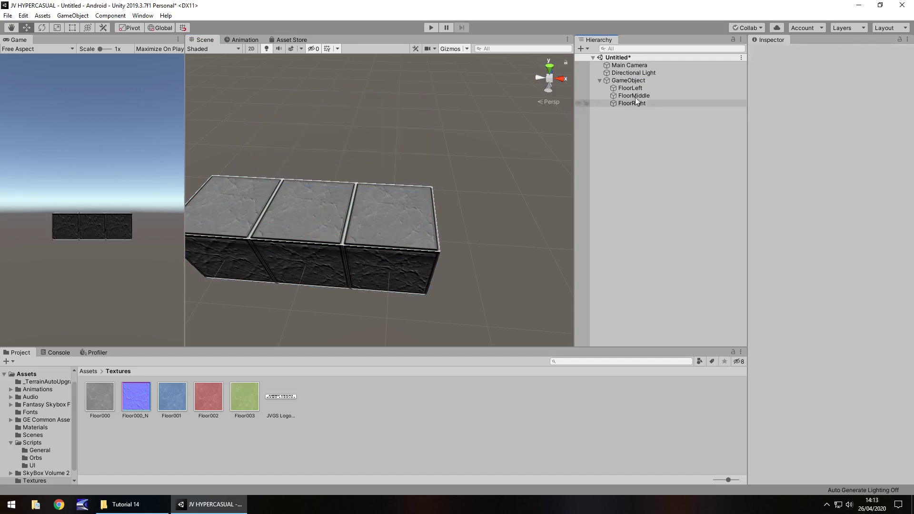
- Rename the GameObject group to Ledge0 and collapse its child cubes
left_click(625, 82)
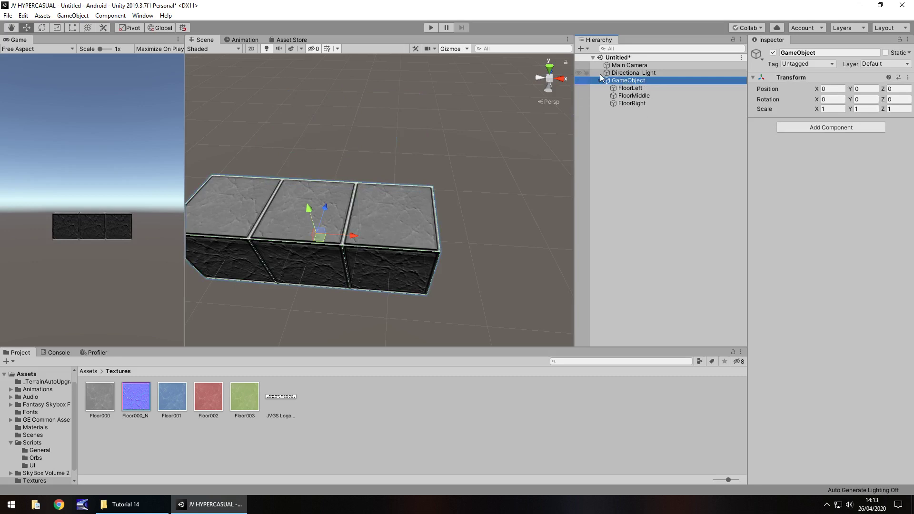
key("F2")
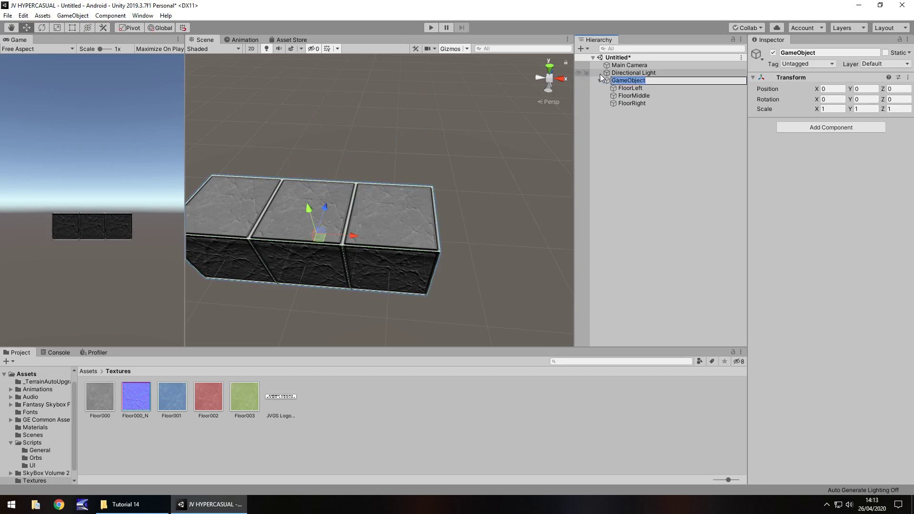
type("Ledge0")
key("Return")
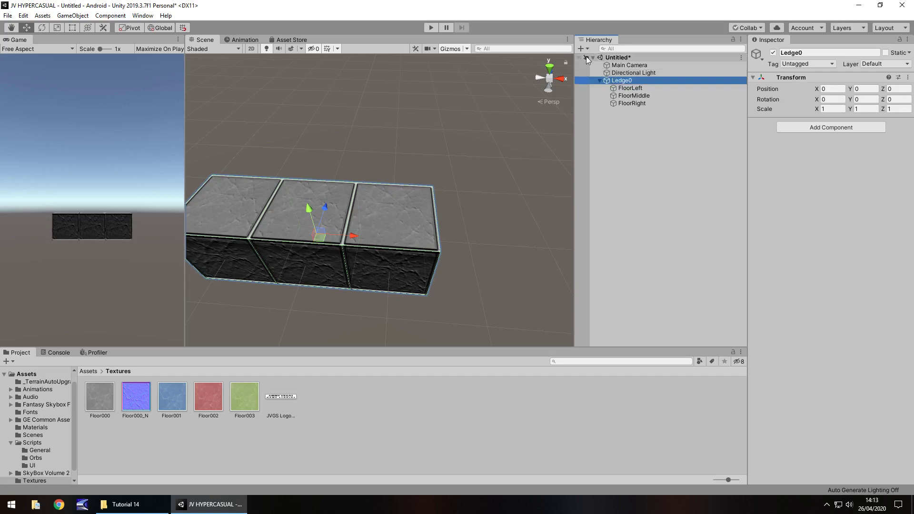
left_click(599, 81)
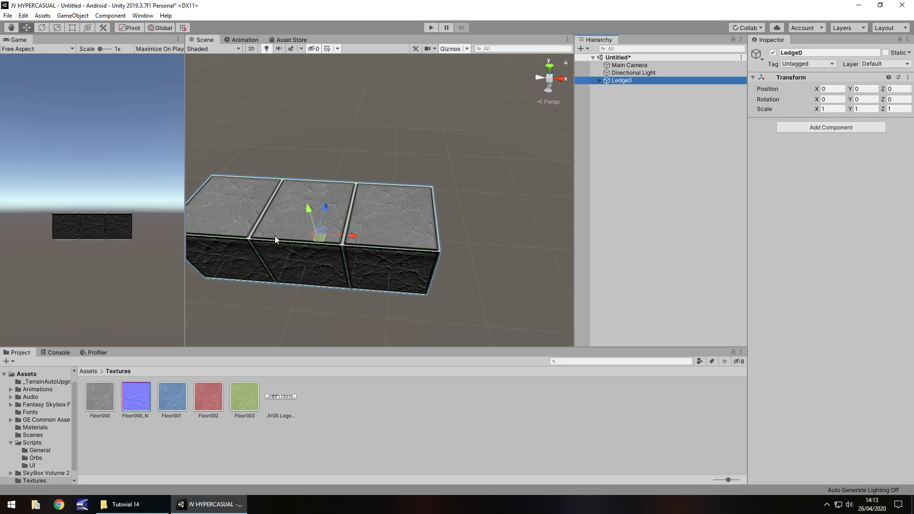
- Move the Main Camera forward, raise it to height 4 and tilt it toward the blocks
left_click_drag(360, 225, 423, 192, "alt")
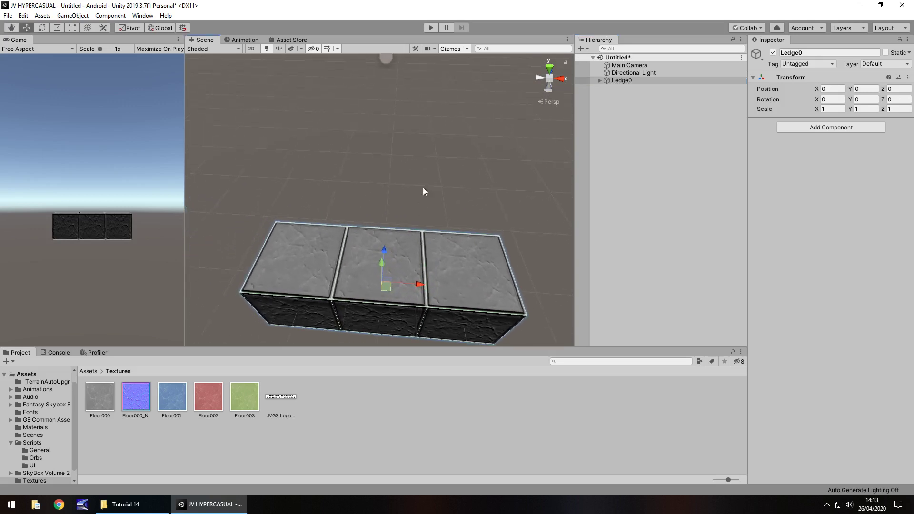
left_click(629, 65)
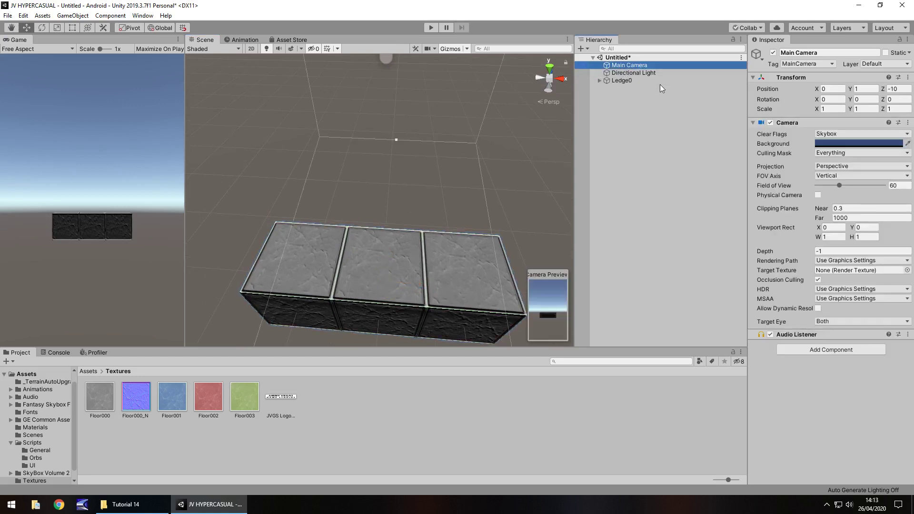
scroll(450, 155, "down", 8)
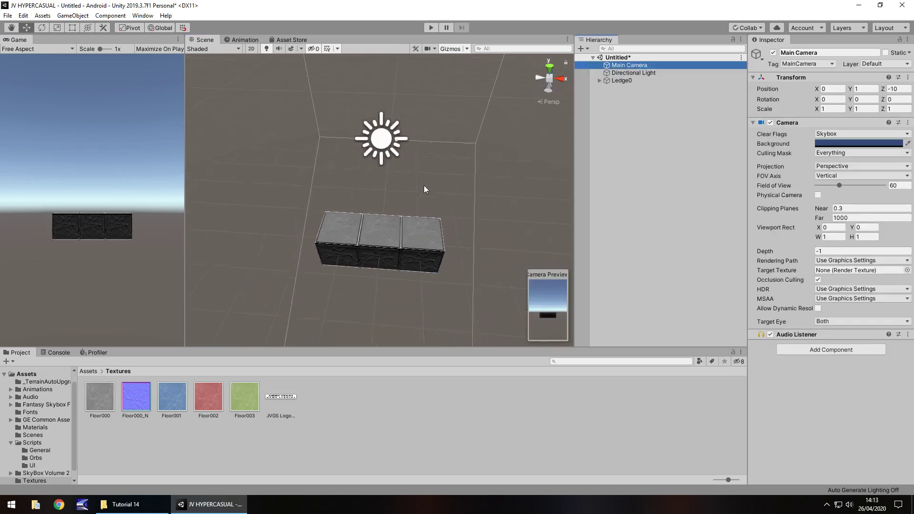
left_click_drag(445, 216, 427, 286, "alt")
left_click_drag(359, 304, 397, 119)
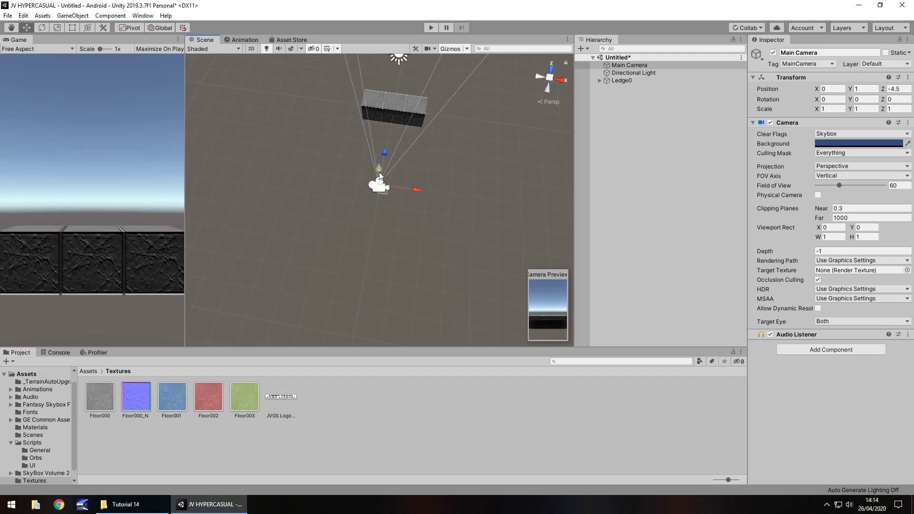
left_click_drag(380, 176, 380, 131)
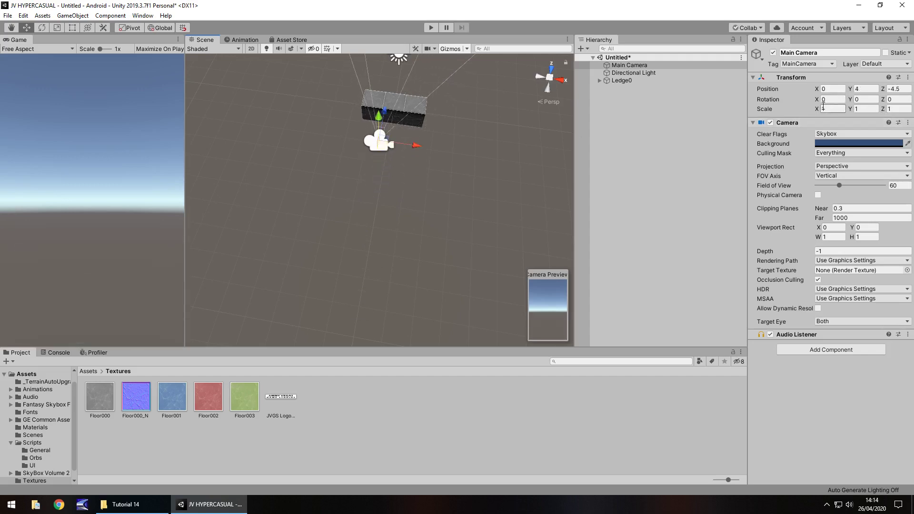
left_click_drag(817, 99, 324, 199)
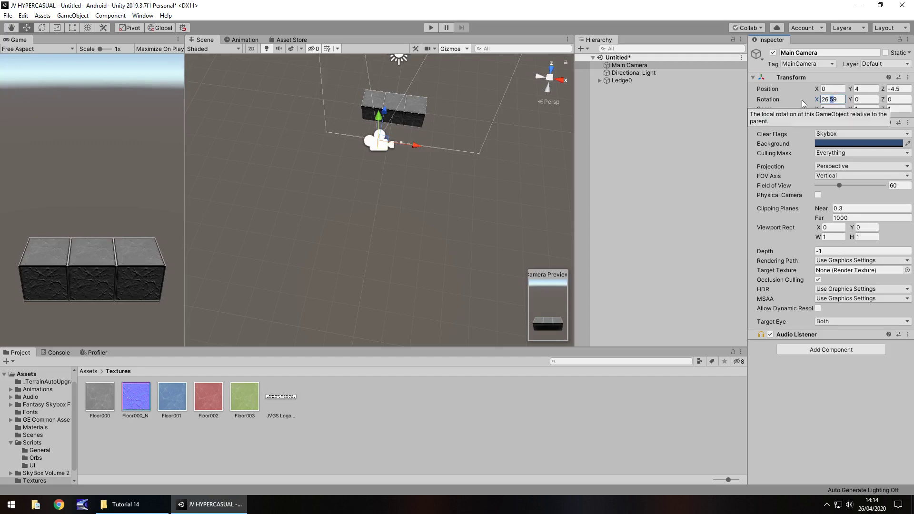
left_click_drag(816, 99, 448, 150)
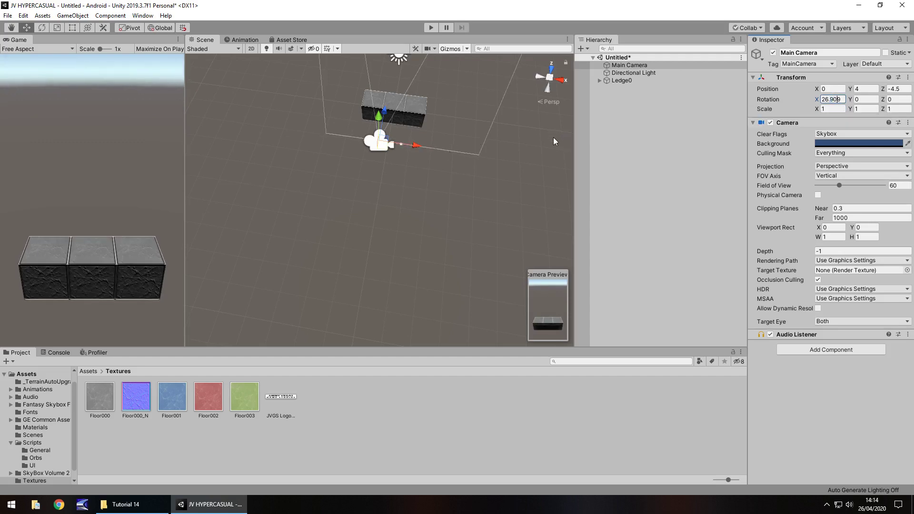
type("90")
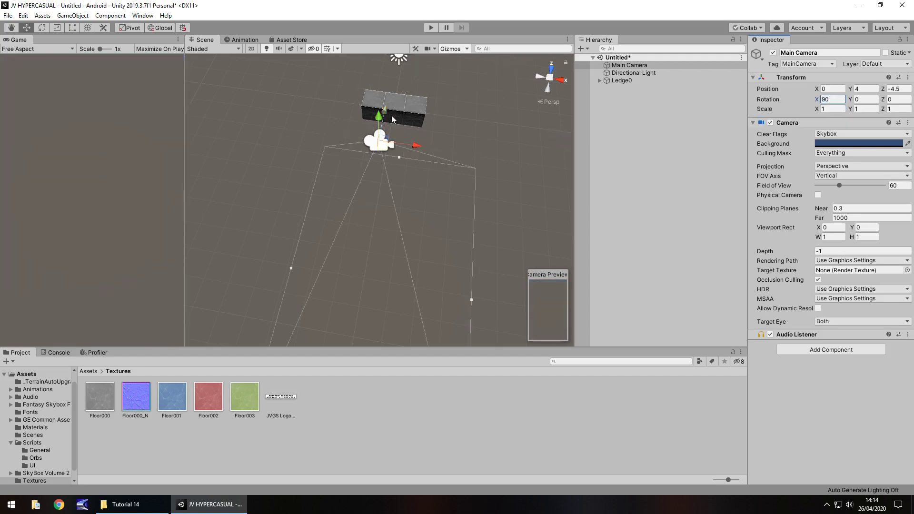
left_click_drag(391, 115, 421, 13, "ctrl")
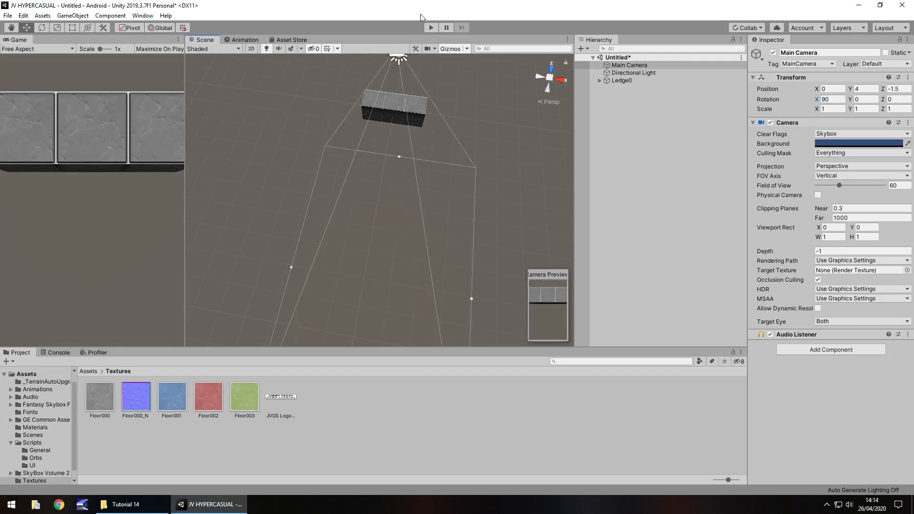
- Try camera X rotation values of 75, 45 and 90
left_click(832, 100)
type("75")
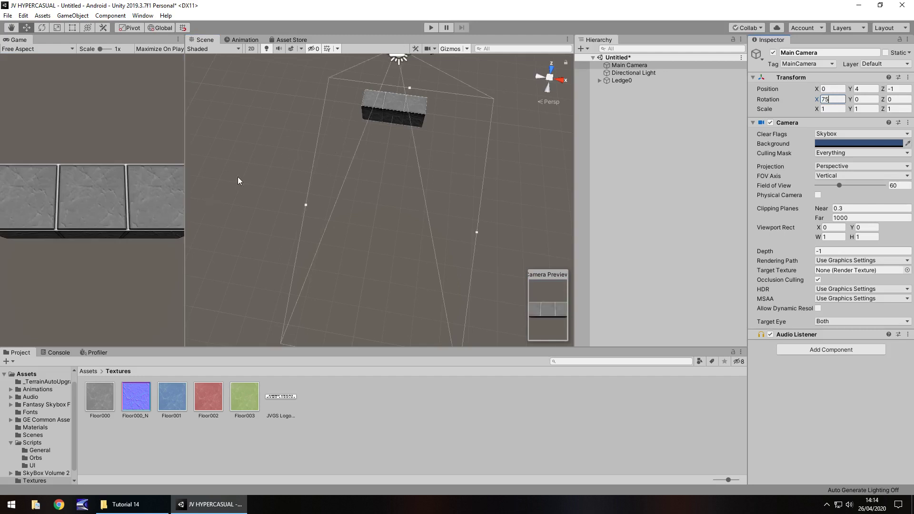
key("BackSpace")
key("BackSpace")
type("45")
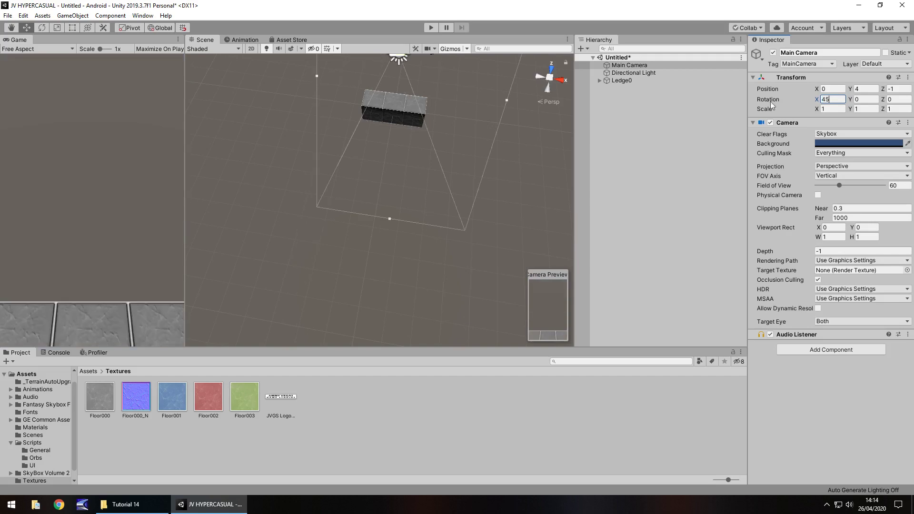
left_click_drag(468, 206, 391, 129, "alt")
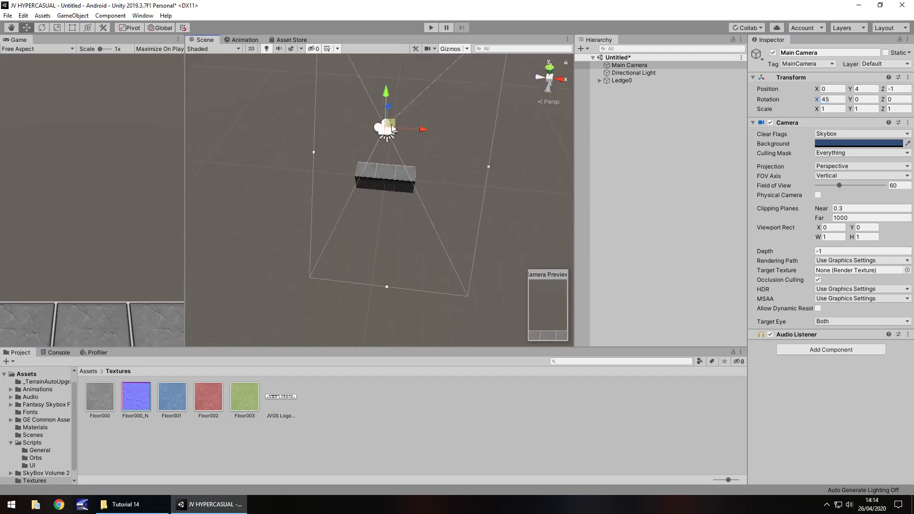
left_click(830, 99)
type("90")
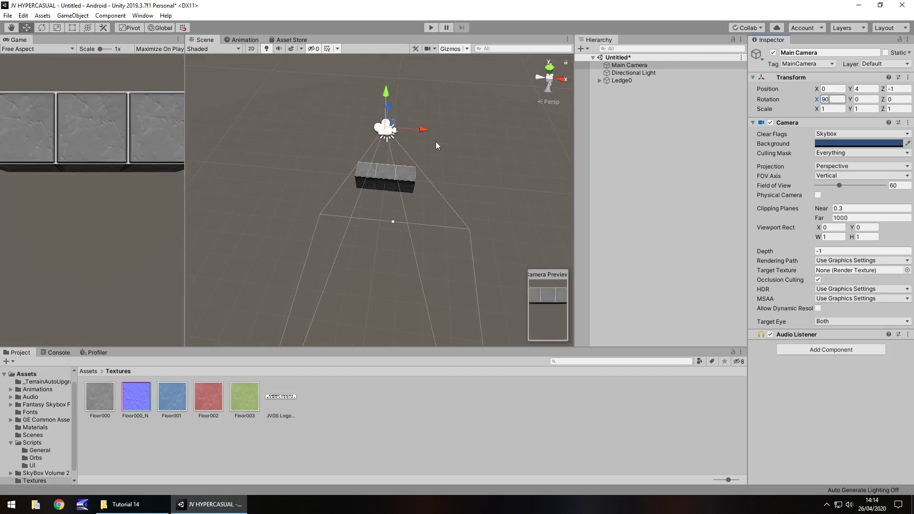
- Raise the camera to height 5.5, set X rotation to 70 and settle it at Z -2.5
left_click_drag(386, 96, 380, 66)
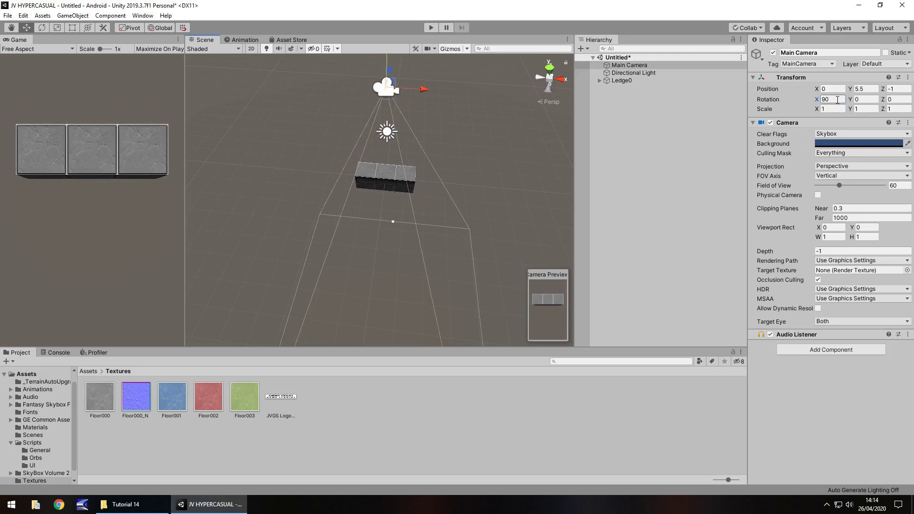
left_click_drag(515, 157, 257, 163, "alt")
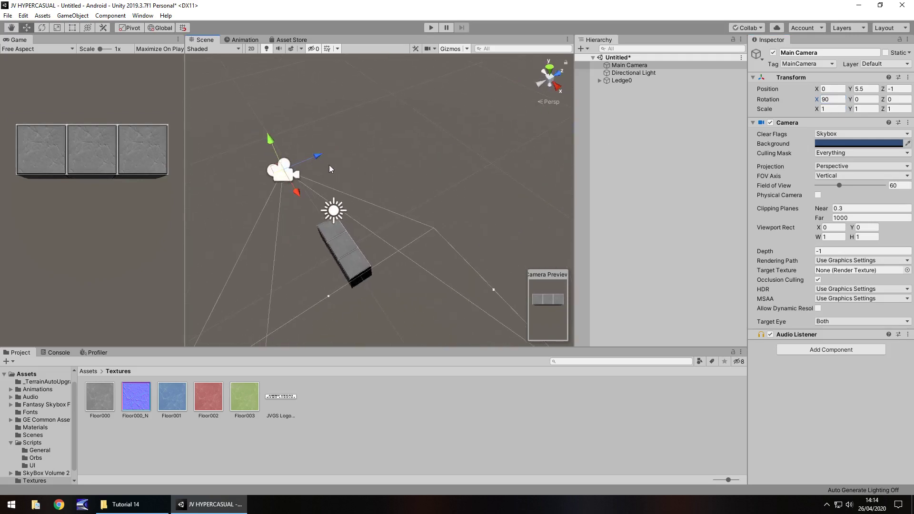
left_click_drag(314, 162, 426, 145)
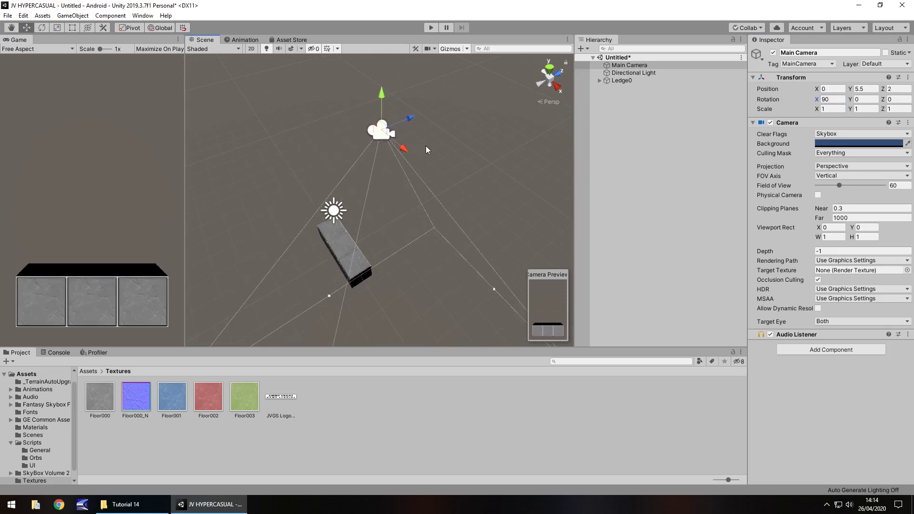
left_click(823, 98)
type("70")
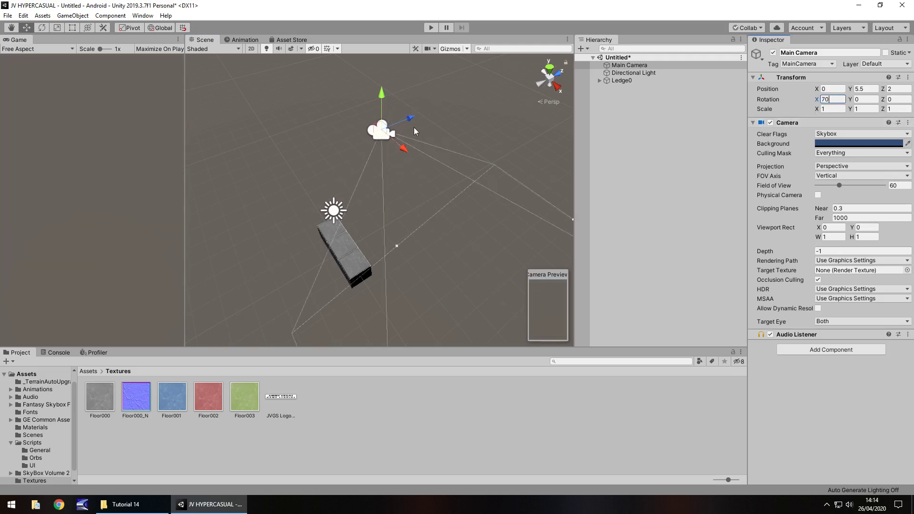
left_click_drag(409, 118, 342, 142)
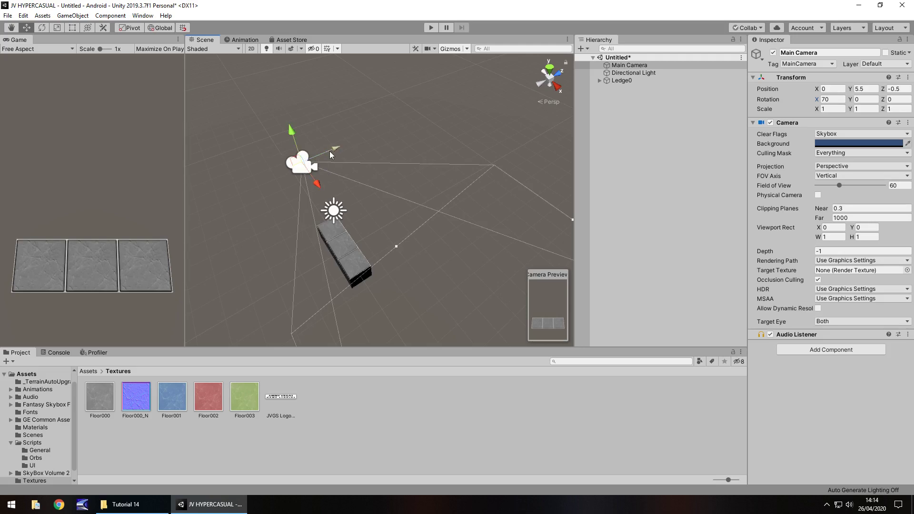
left_click_drag(331, 150, 313, 241)
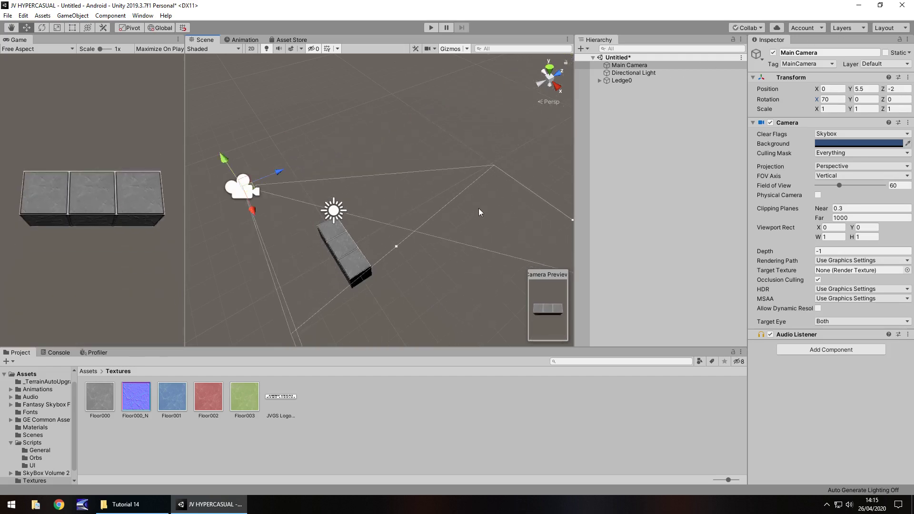
left_click_drag(279, 173, 257, 179)
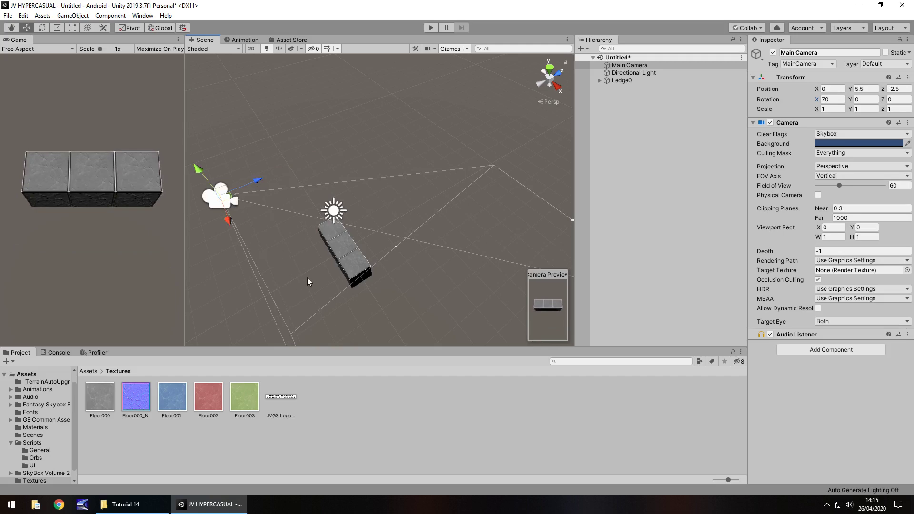
- Duplicate Ledge0, move the copy to Z 1 and rename it Ledge1
left_click(615, 80)
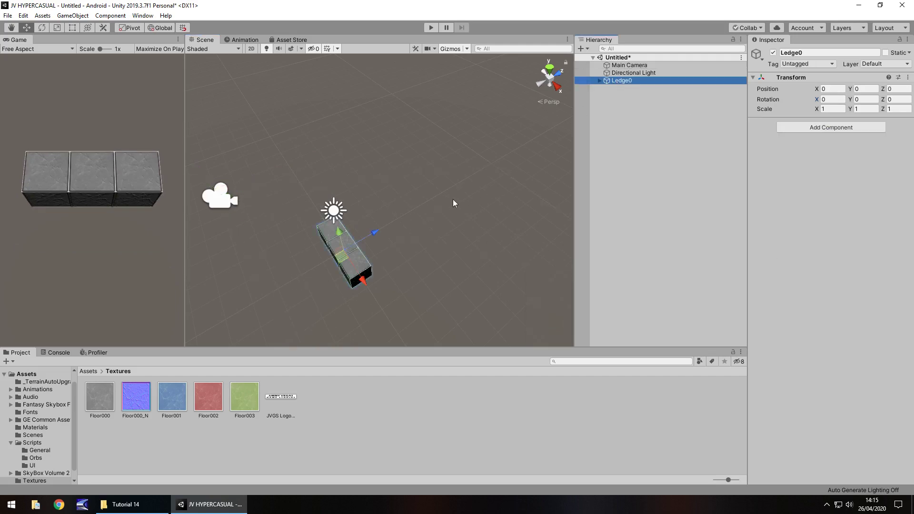
key("ctrl+d")
left_click_drag(371, 235, 392, 228, "ctrl")
left_click(634, 89)
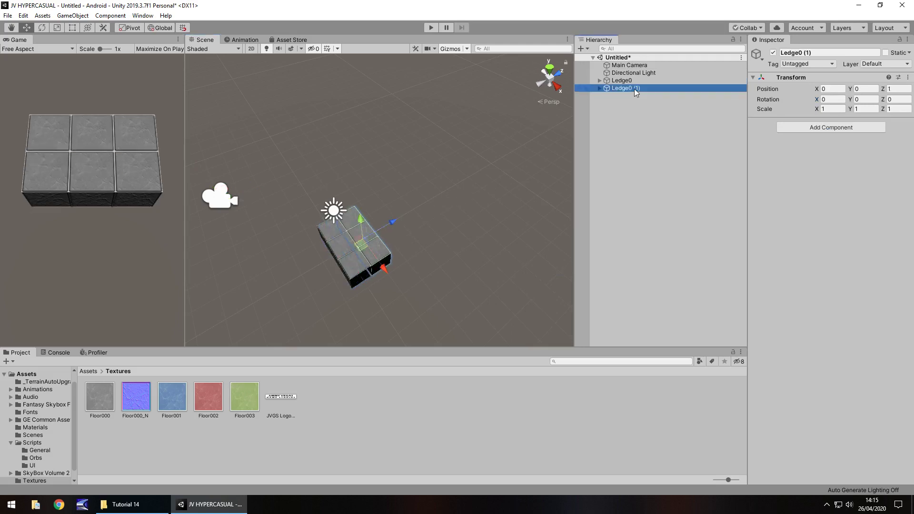
left_click_drag(628, 88, 653, 90)
type("1")
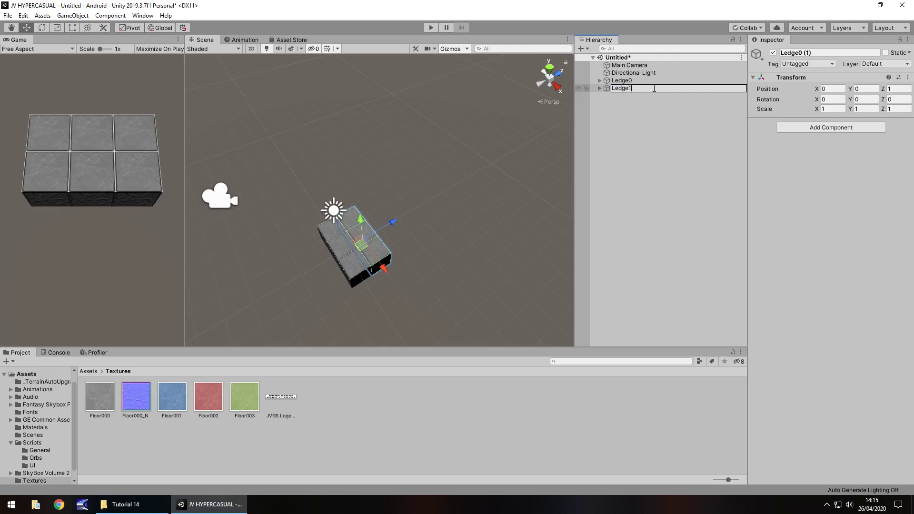
key("Return")
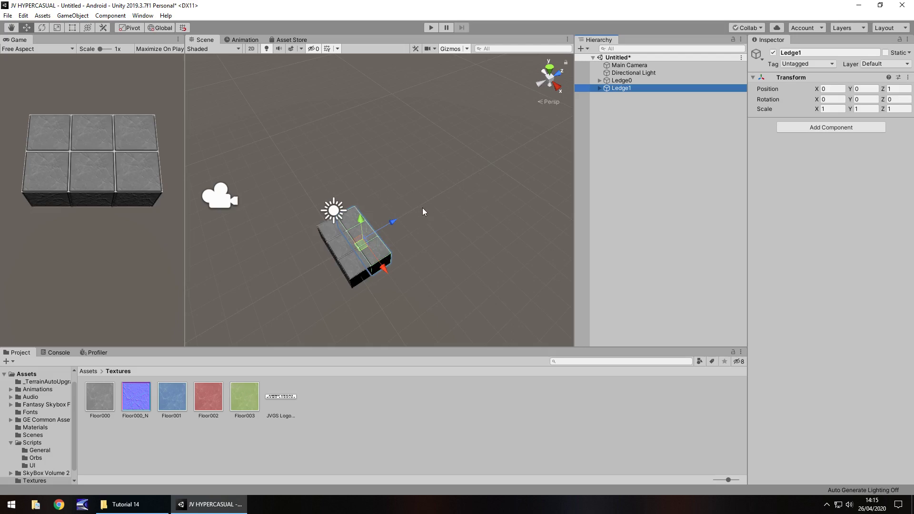
scroll(429, 217, "up", 5)
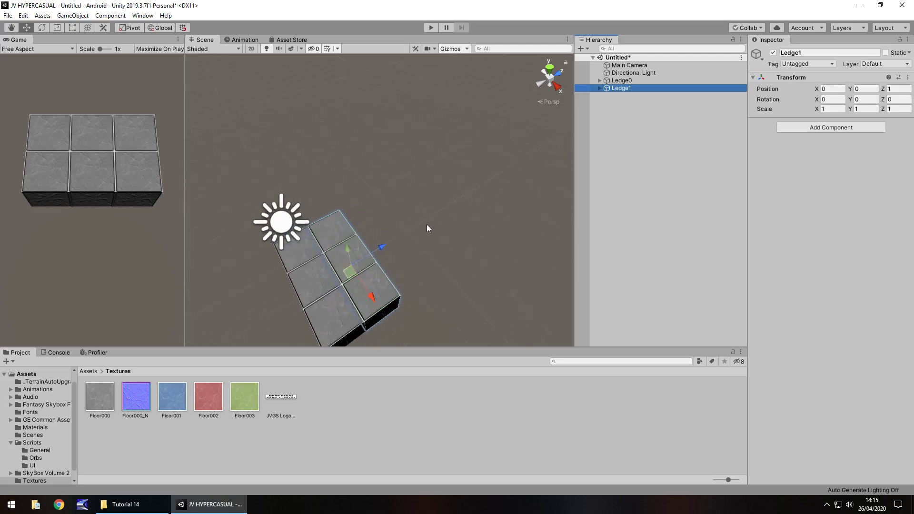
- Duplicate Ledge1's FloorLeft cube and raise the copy to Y 1
left_click(599, 87)
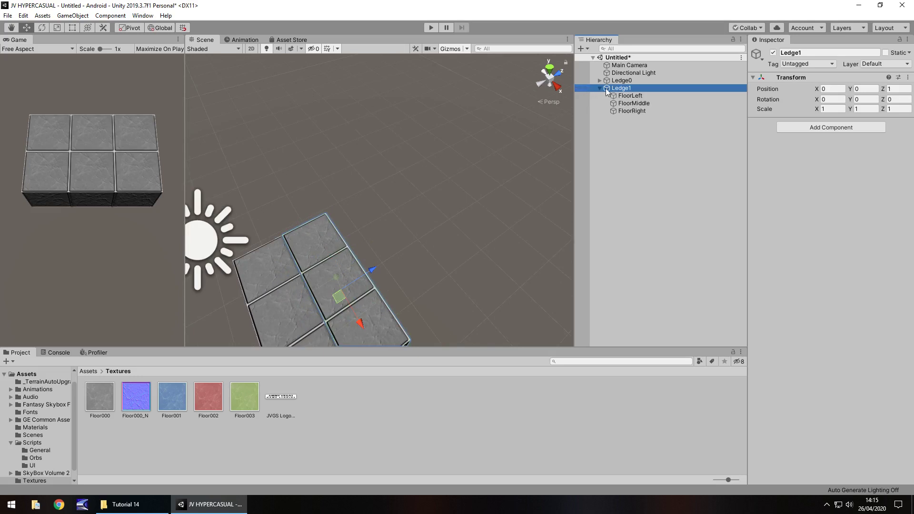
left_click(639, 96)
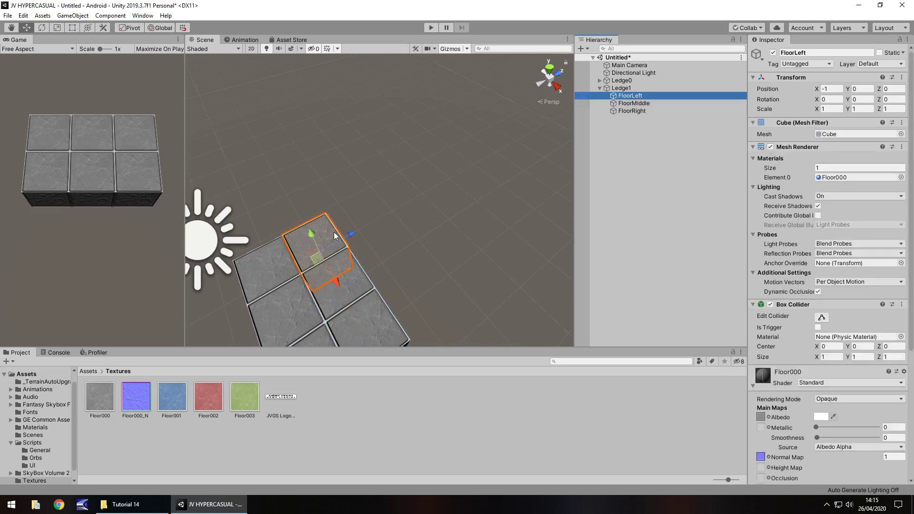
key("ctrl+d")
left_click_drag(312, 233, 303, 214, "ctrl")
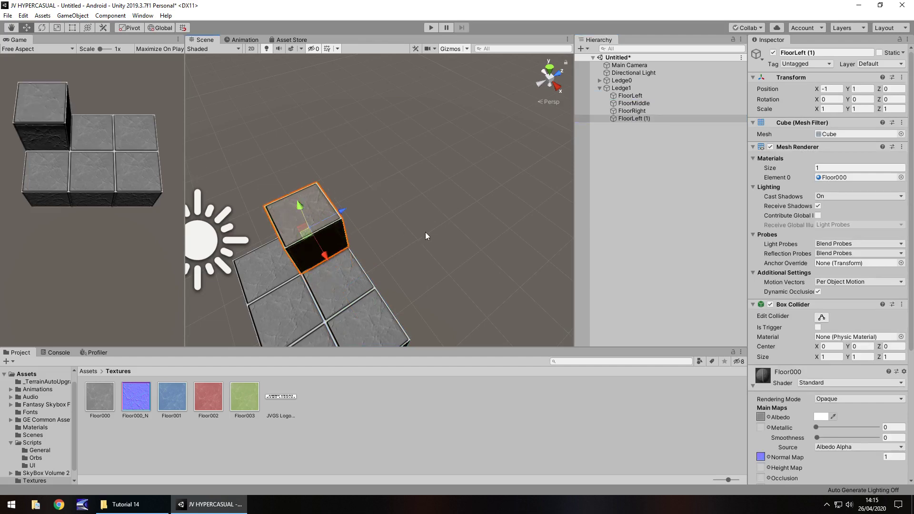
left_click_drag(425, 235, 309, 217, "alt")
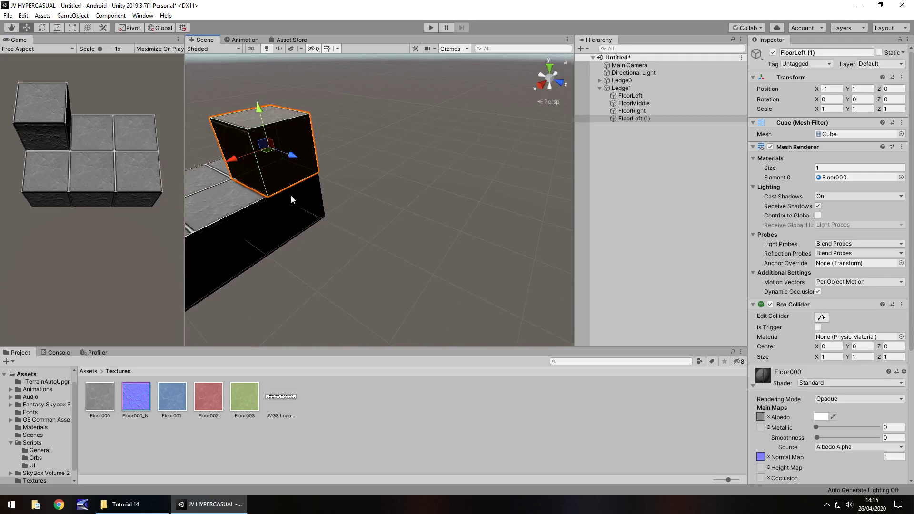
left_click_drag(411, 201, 208, 381, "alt")
- Texture the raised cube with Floor001 and the Floor000_N normal map, then collapse Ledge1
left_click_drag(423, 212, 351, 231)
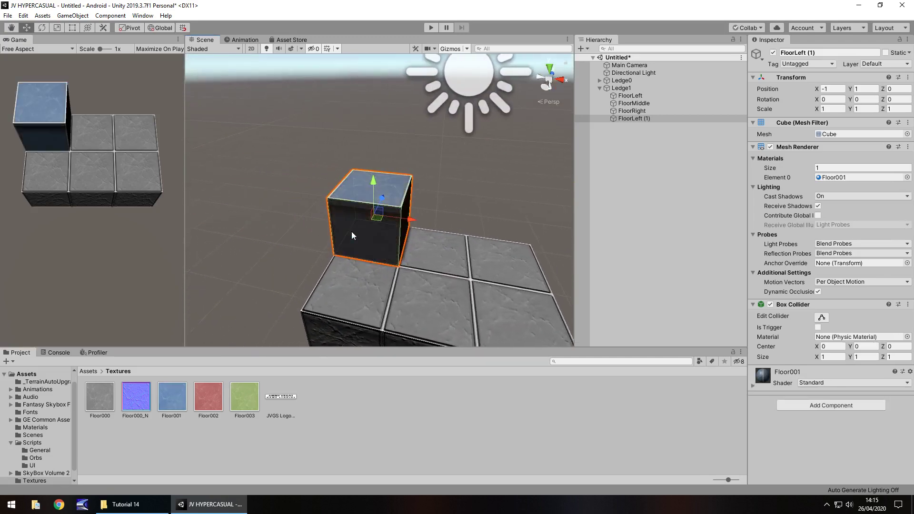
left_click(752, 387)
scroll(809, 309, "down", 5)
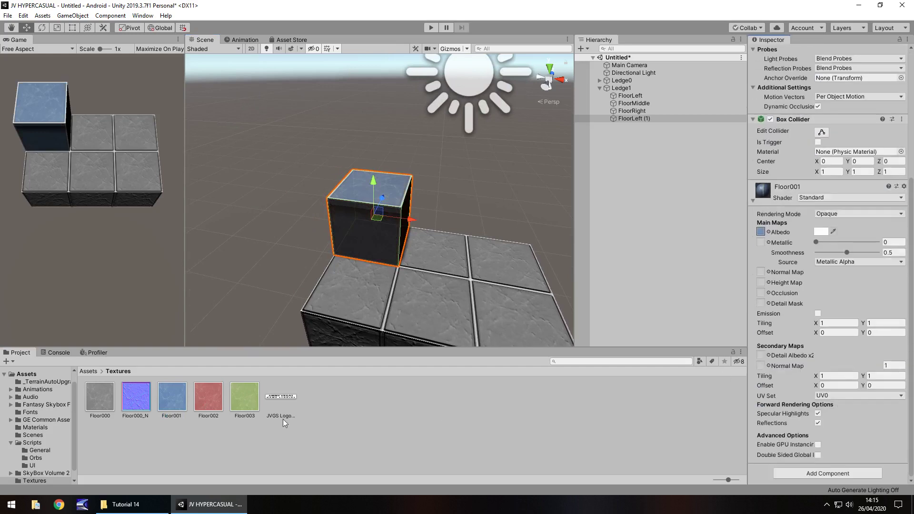
left_click_drag(136, 396, 760, 273)
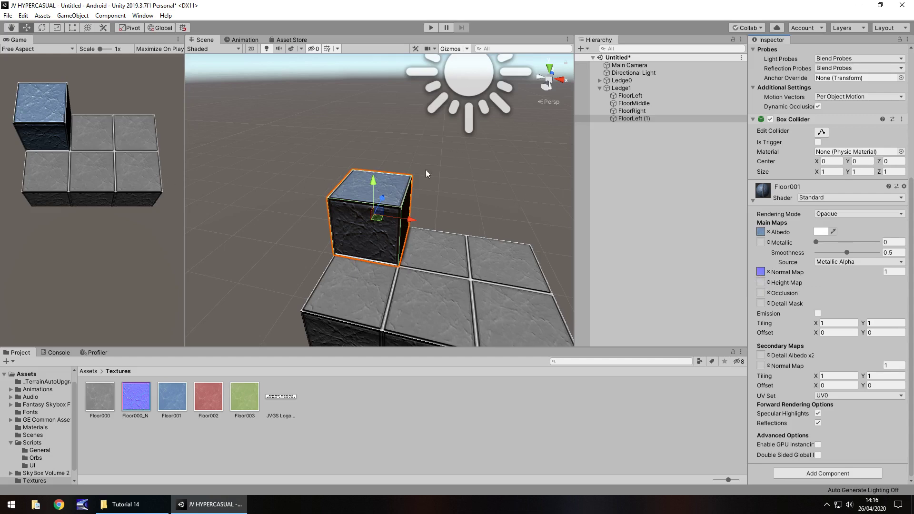
left_click(607, 88)
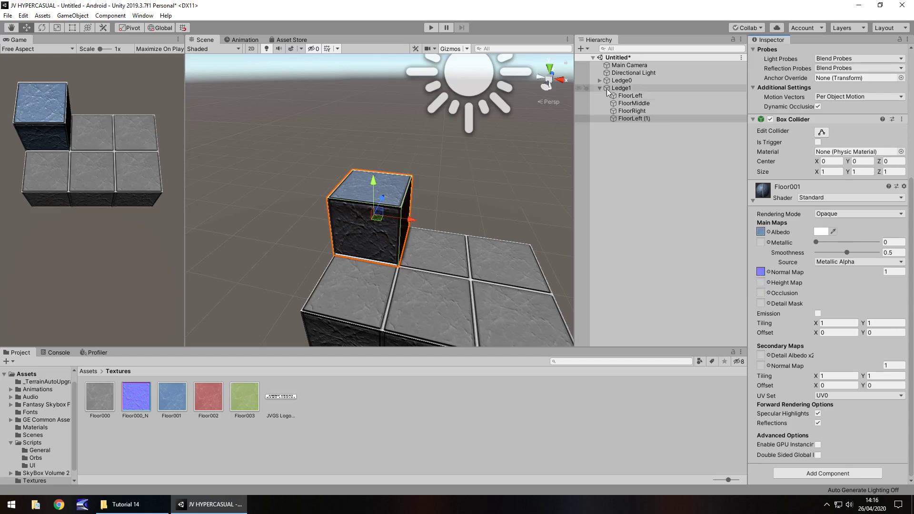
left_click(599, 88)
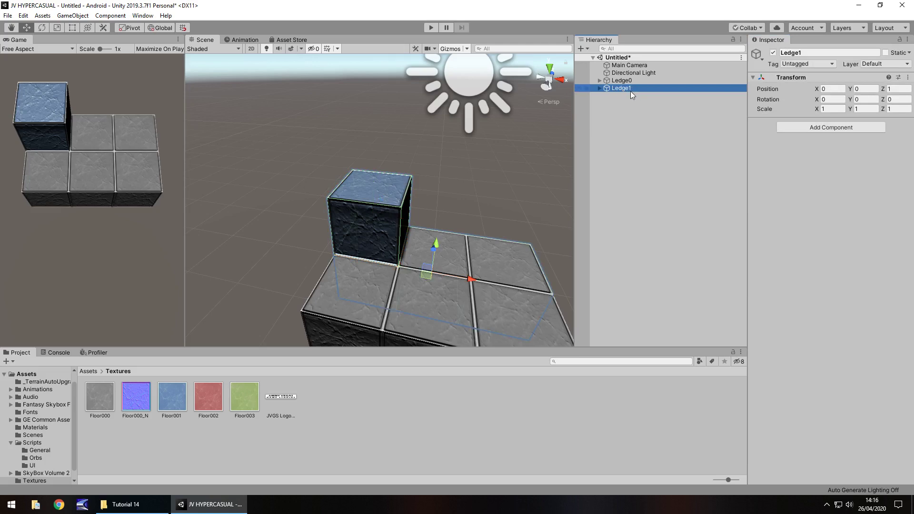
- Duplicate Ledge1 and rename the copy Ledge2
key("ctrl+d")
left_click(631, 98)
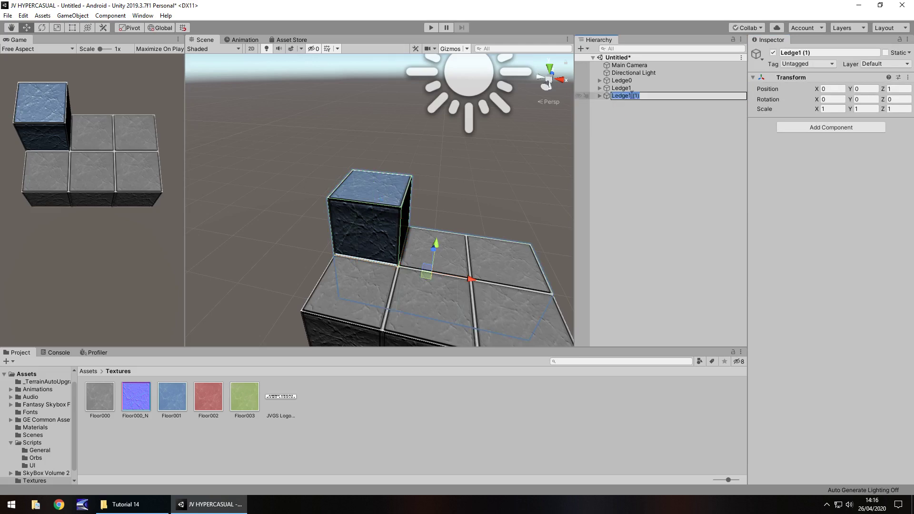
type("2")
key("Return")
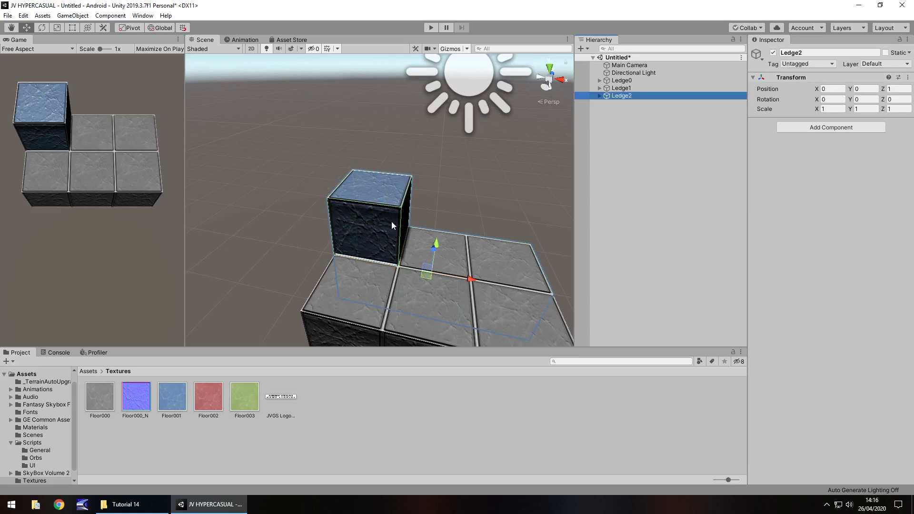
- Copy the raised blue cube to X 0 and texture it with Floor002 and Floor000_N normal map
left_click(389, 220)
key("ctrl+d")
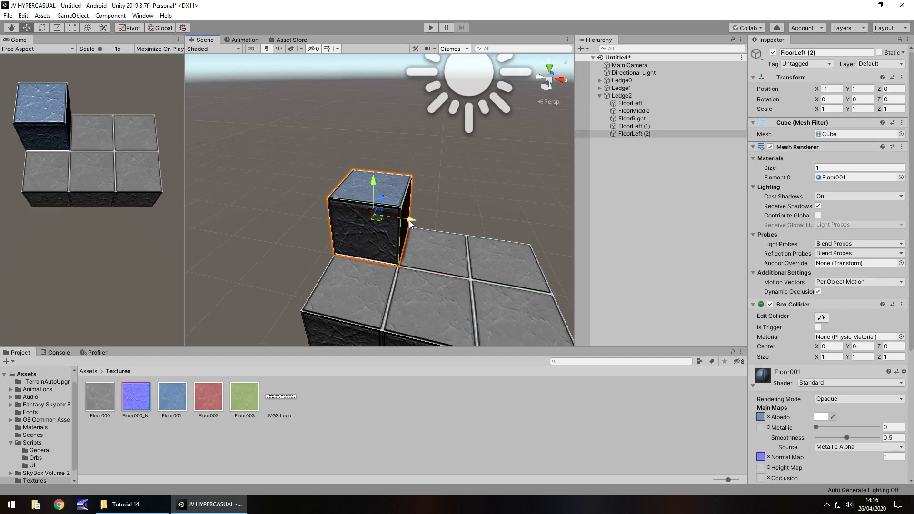
left_click_drag(409, 220, 461, 230)
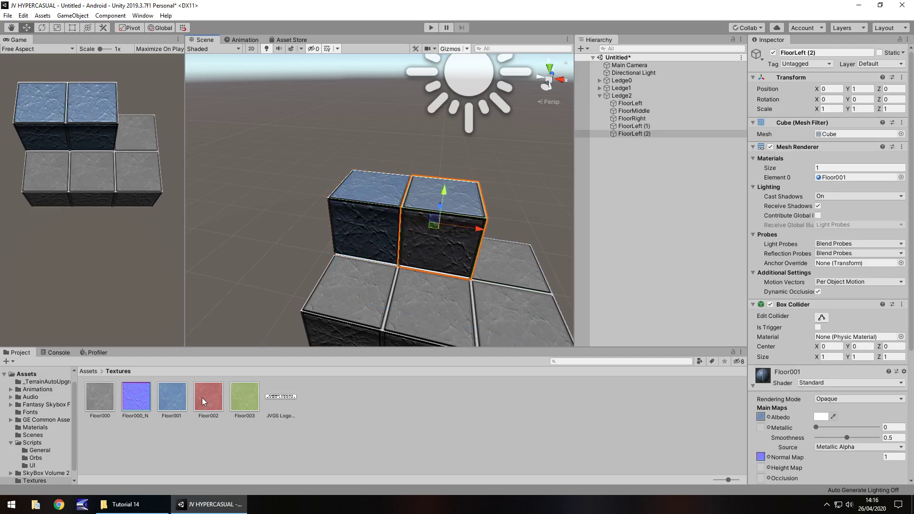
left_click_drag(201, 398, 440, 243)
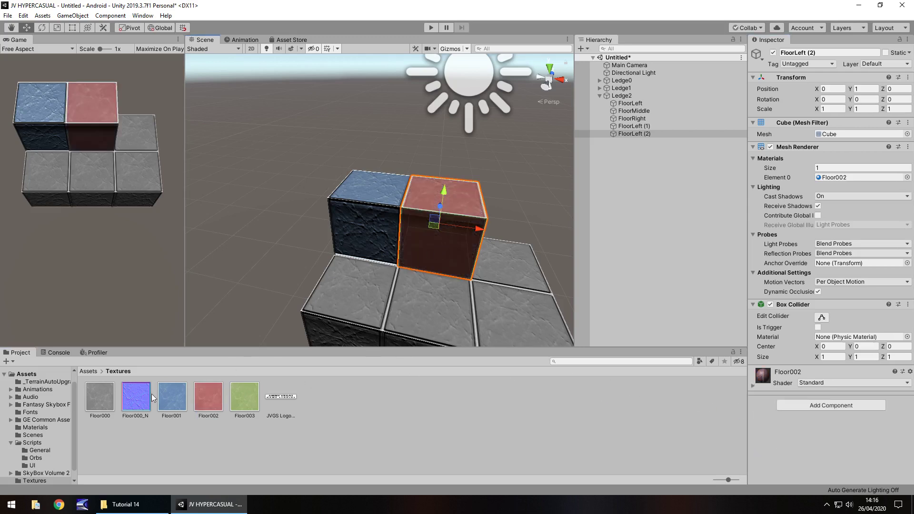
left_click(751, 386)
scroll(759, 379, "down", 5)
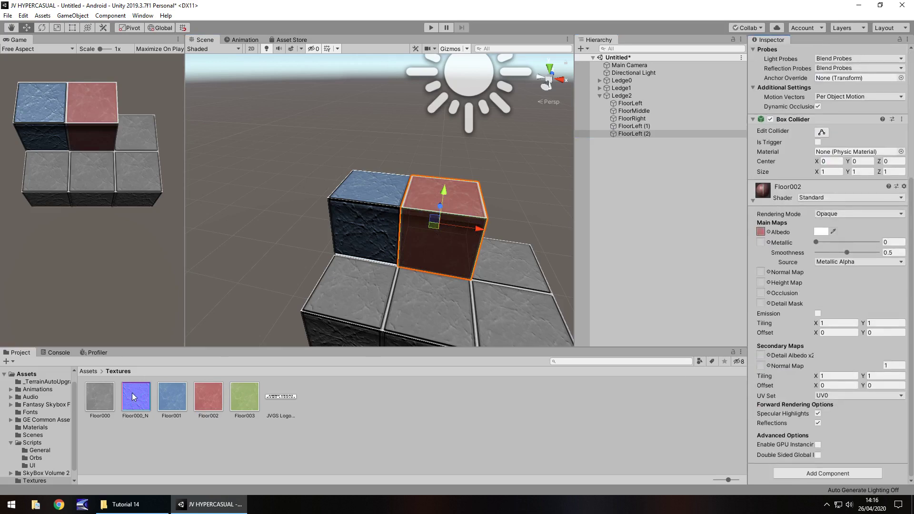
mouse_move(135, 397)
left_mouse_down()
mouse_move(628, 366)
mouse_move(750, 291)
mouse_move(761, 274)
left_mouse_up()
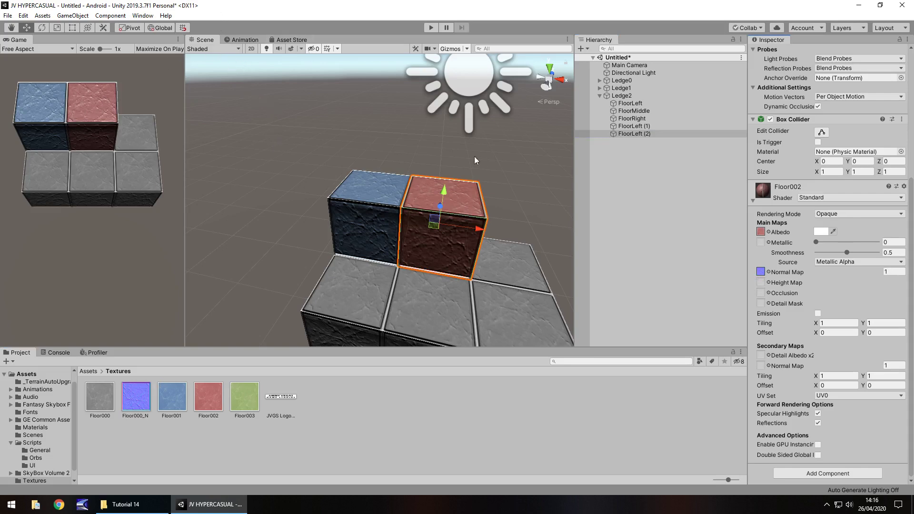
left_click(597, 97)
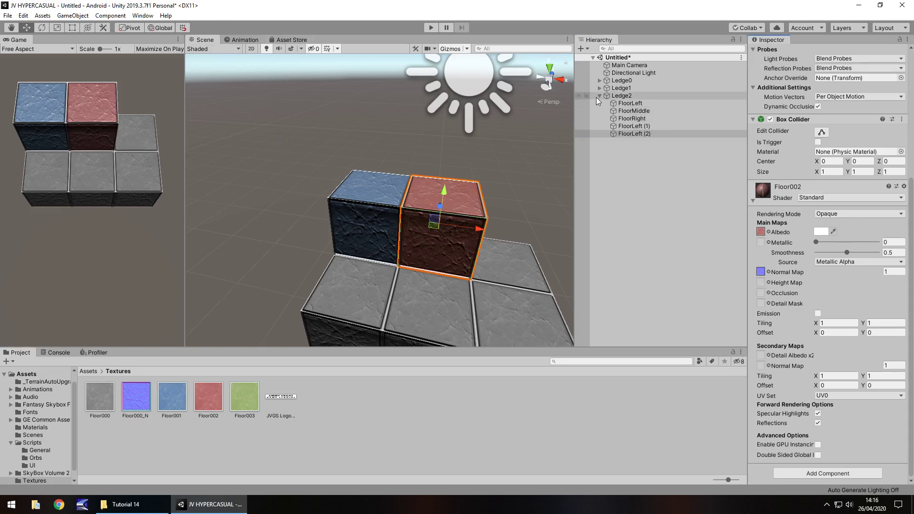
left_click(598, 96)
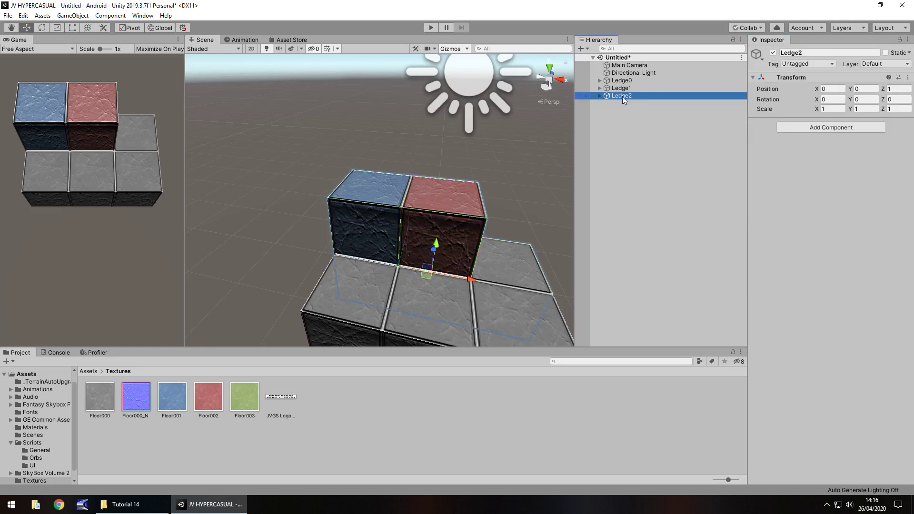
- Duplicate Ledge2, rename the copy Ledge3 and collapse it
key("ctrl+d")
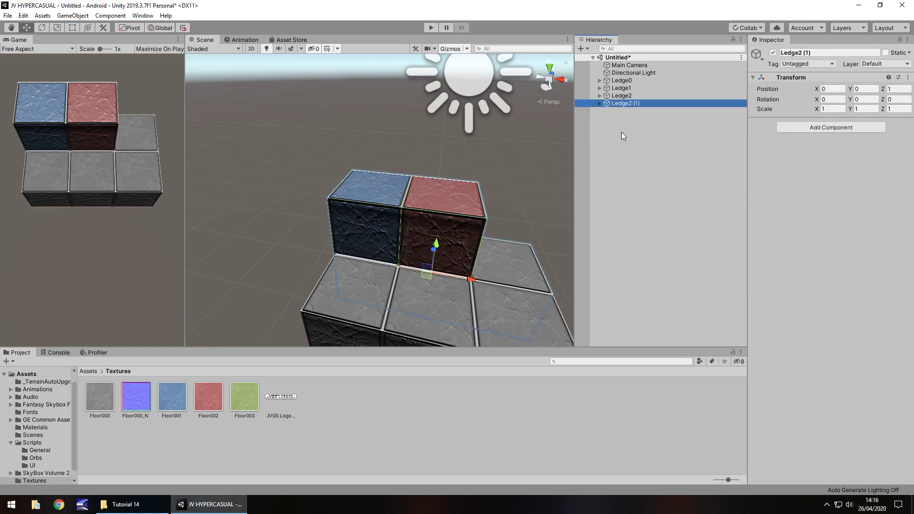
left_click(633, 105)
left_click_drag(628, 104, 641, 105)
type("3")
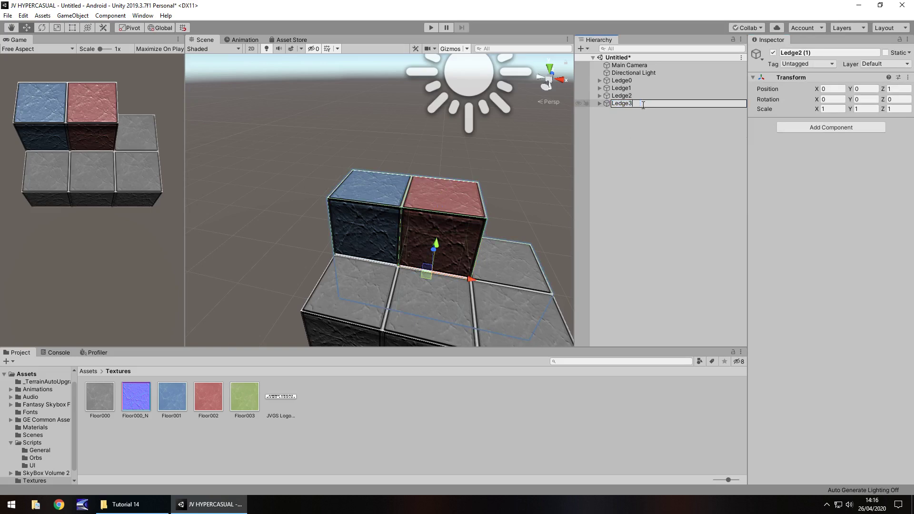
key("Return")
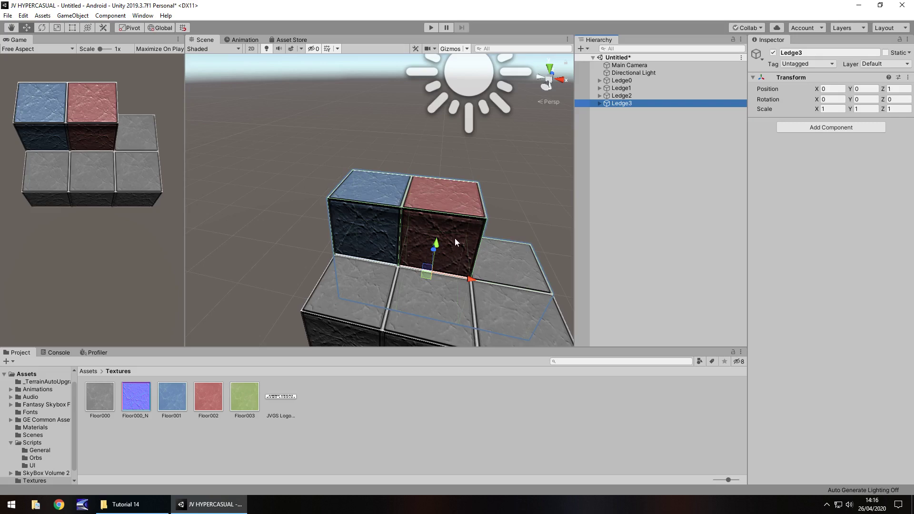
left_click(372, 204)
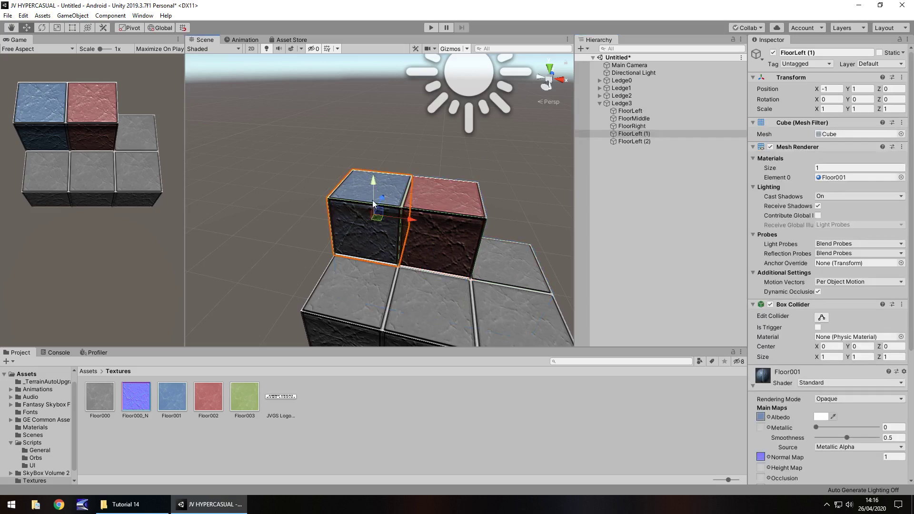
left_click(432, 199)
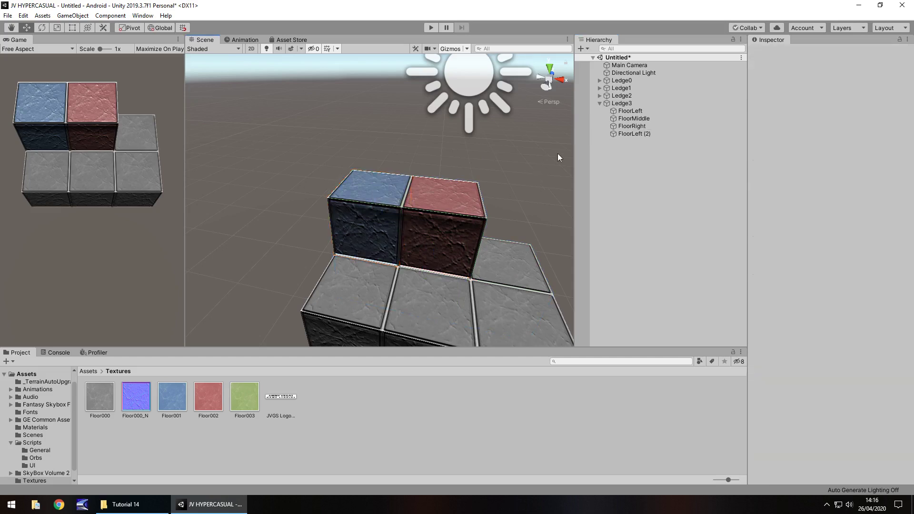
left_click(616, 102)
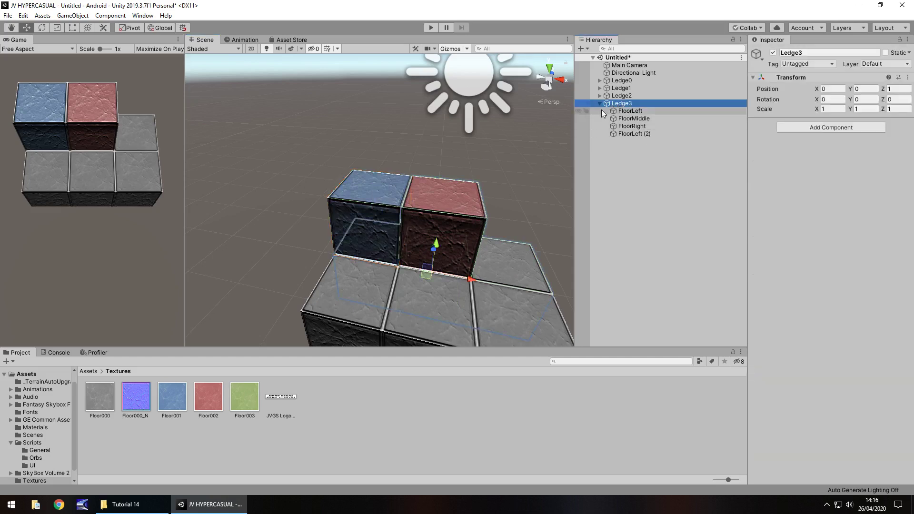
left_click(600, 103)
- Duplicate Ledge3 and rename the copy Ledge4
key("ctrl+d")
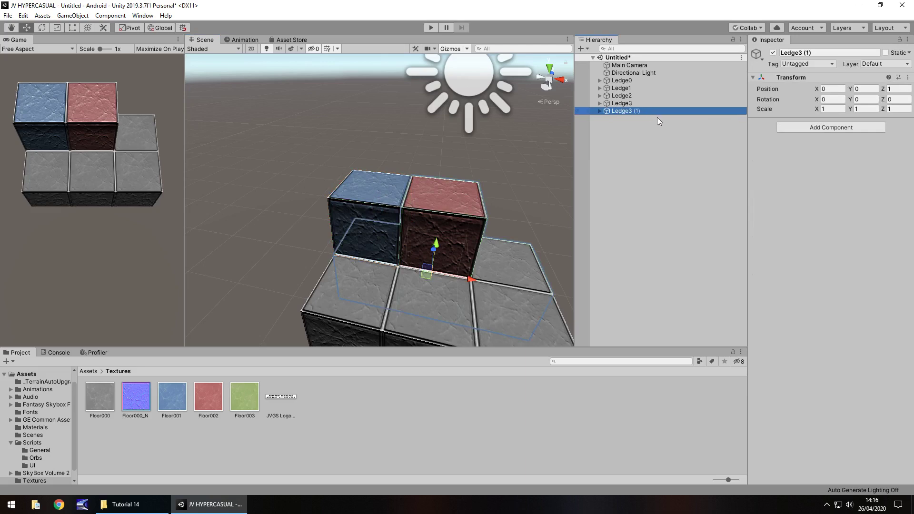
left_click(631, 113)
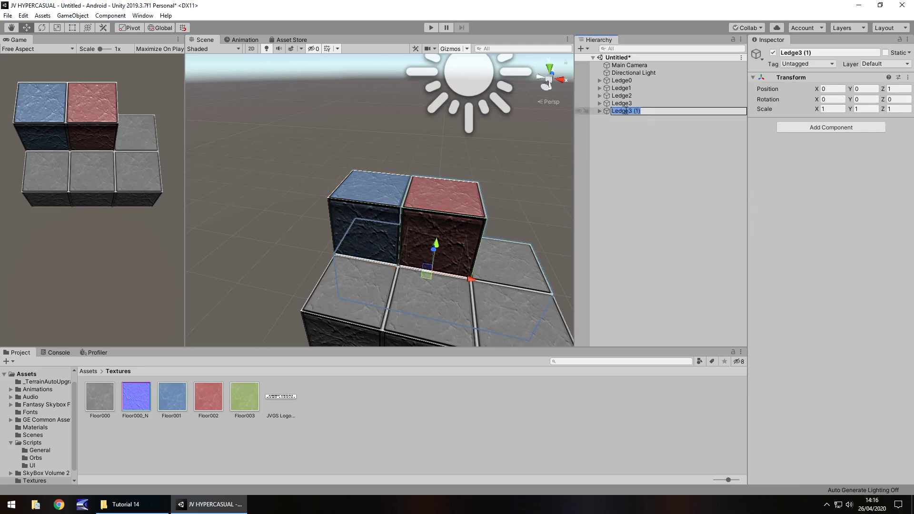
left_click_drag(628, 111, 656, 115)
type("4")
key("Return")
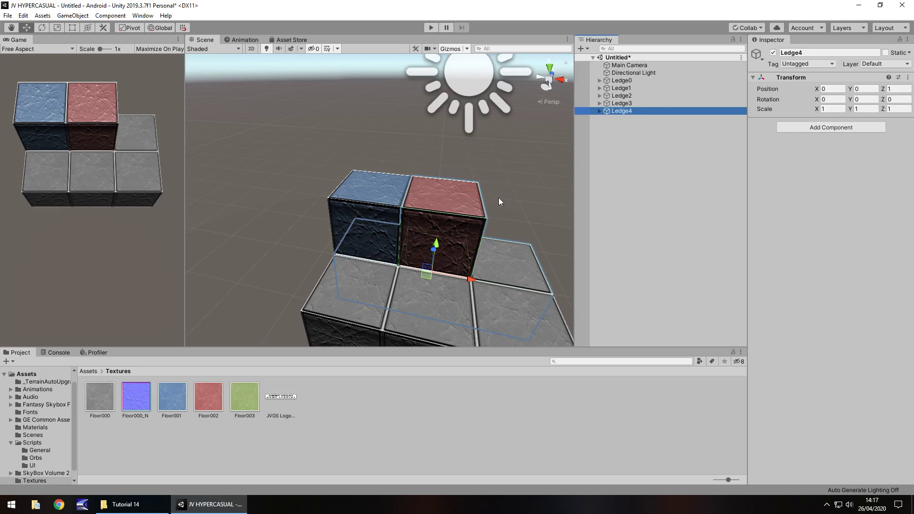
- Check Ledge2's blue-topped cube, collapse Ledge2 and view Ledge4 up close
left_click(380, 197)
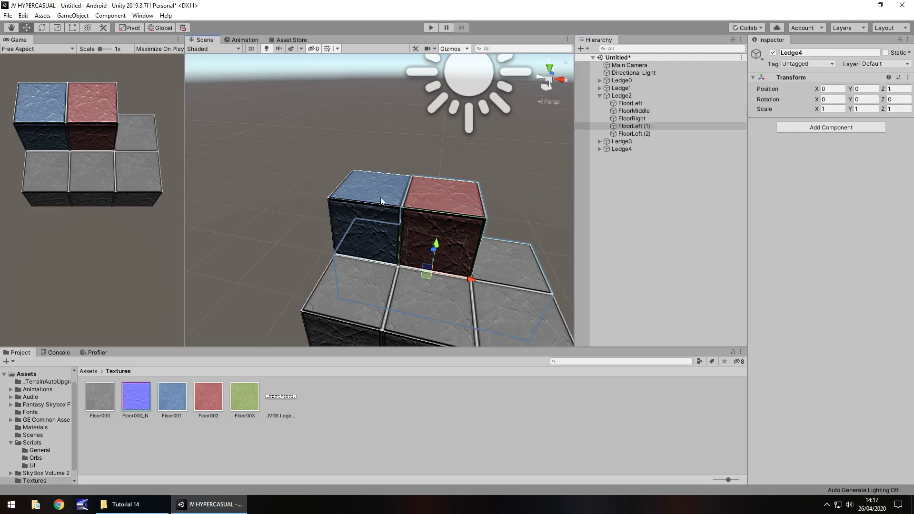
left_click(599, 96)
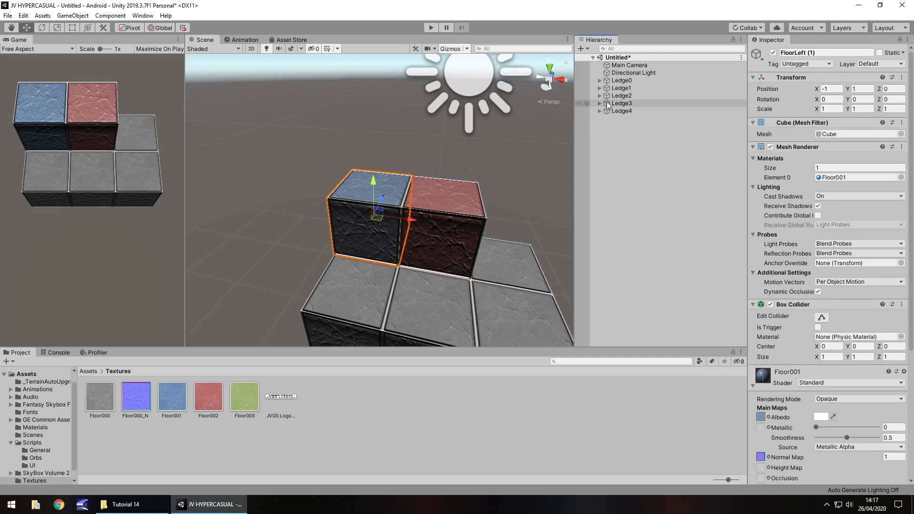
left_click(621, 111)
right_click_drag(478, 145, 505, 154)
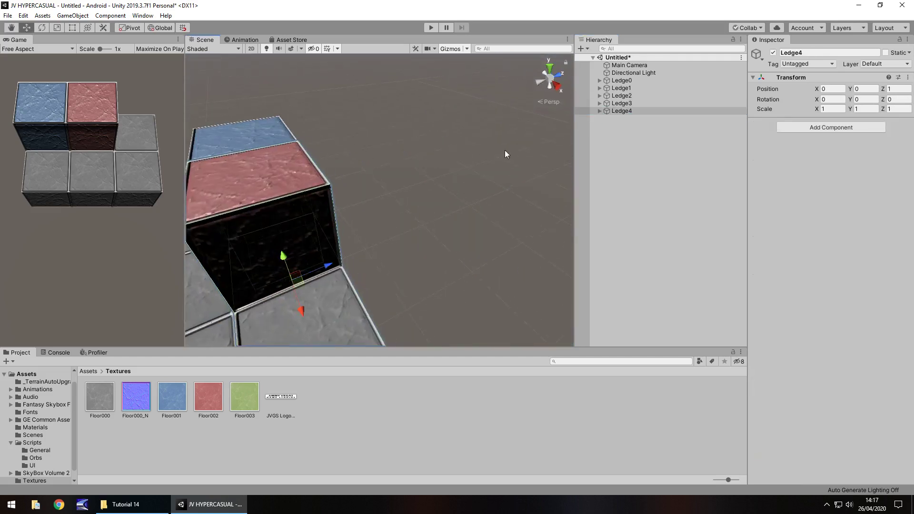
- Move Ledge2, Ledge3 and Ledge4 back along Z to 2, 3 and 4
scroll(505, 154, "down", 5)
left_click(628, 89)
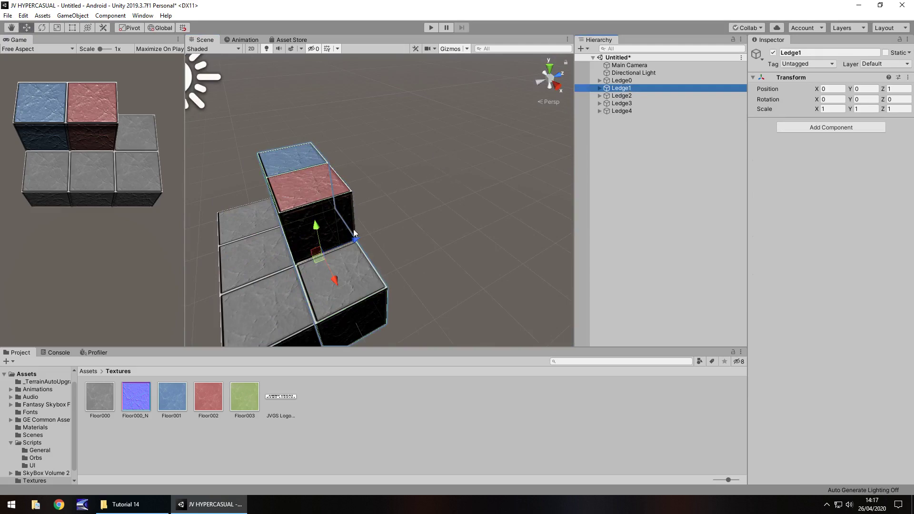
left_click(640, 95)
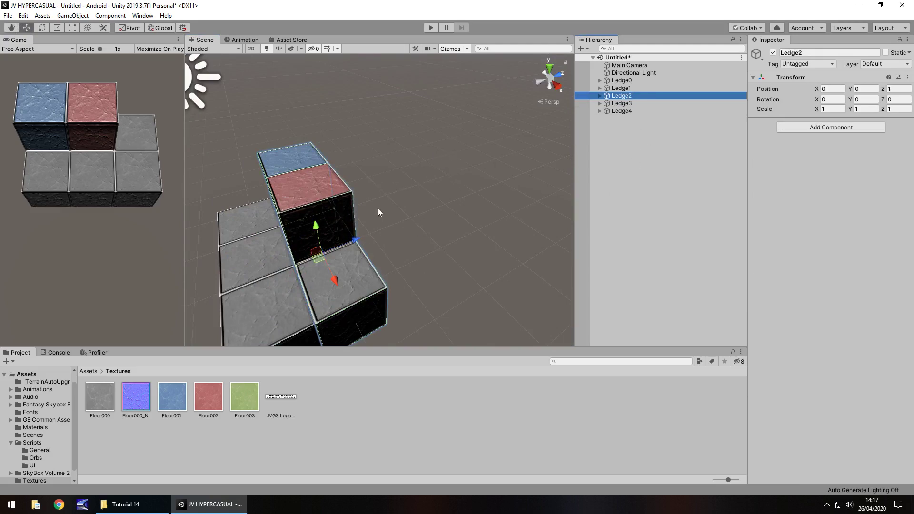
left_click_drag(369, 236, 398, 235)
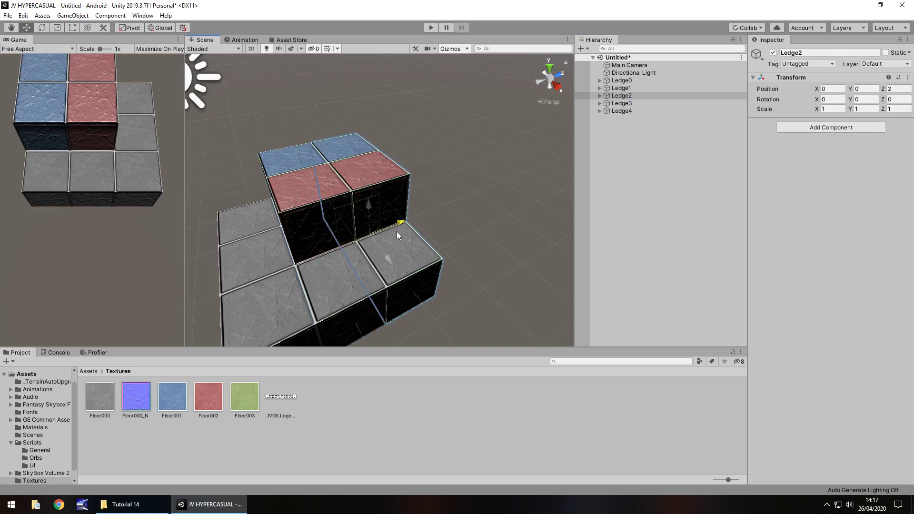
left_click(623, 104)
left_click_drag(352, 242, 456, 219)
left_click(624, 110)
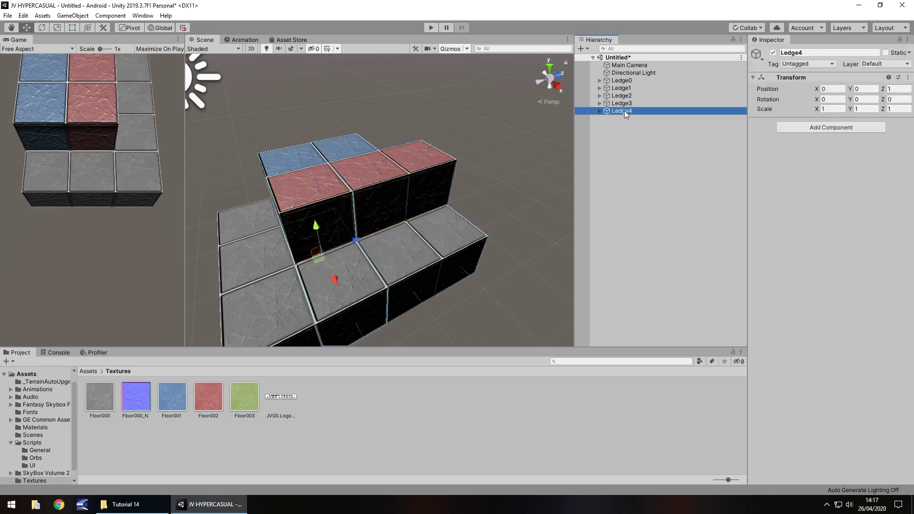
left_click_drag(344, 243, 504, 200)
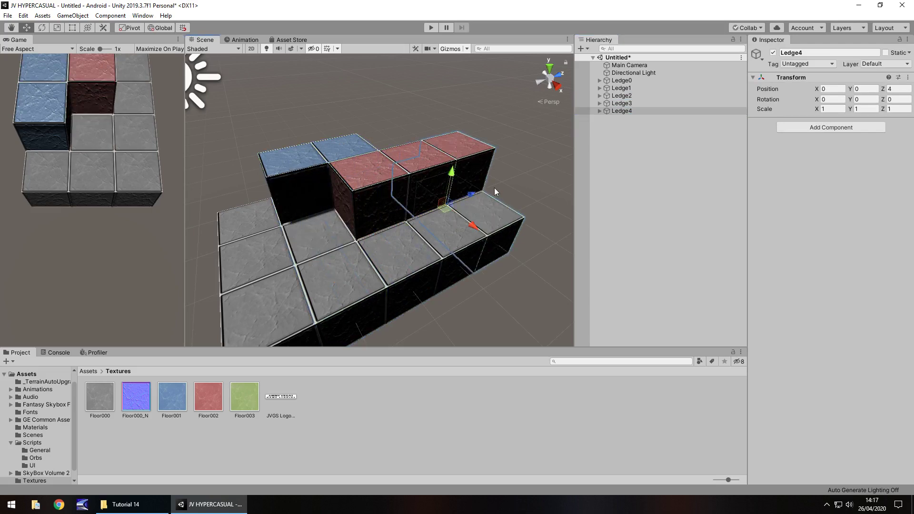
left_click(616, 111)
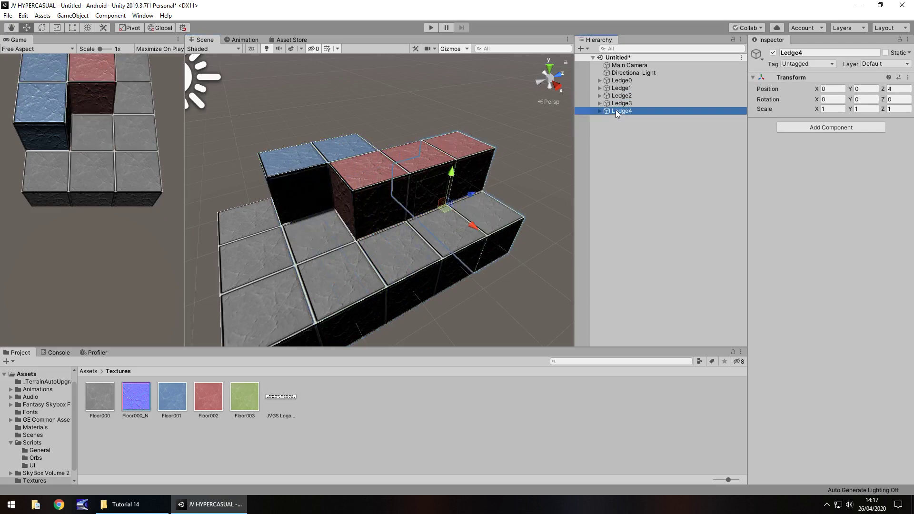
- Move Ledge4's end cube to X 1 and texture it green Floor003 with the Floor000_N normal map
left_click(460, 145)
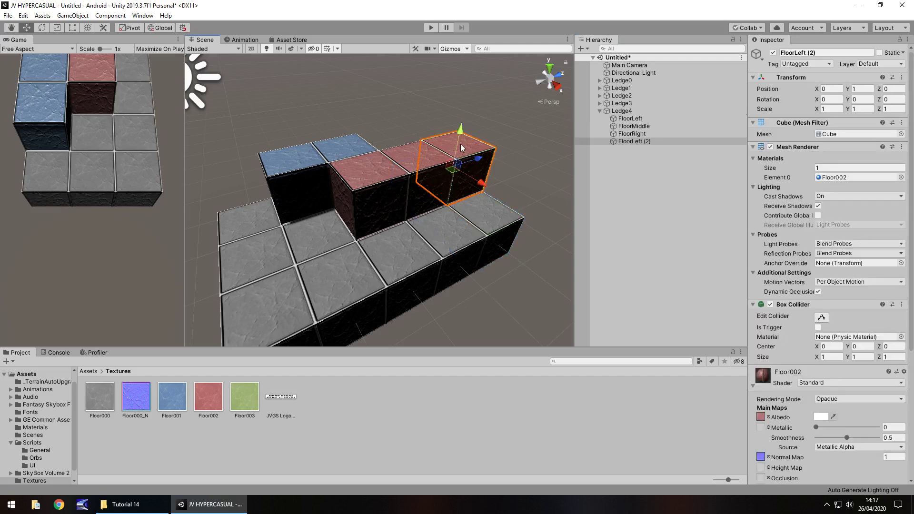
left_click_drag(498, 200, 501, 201)
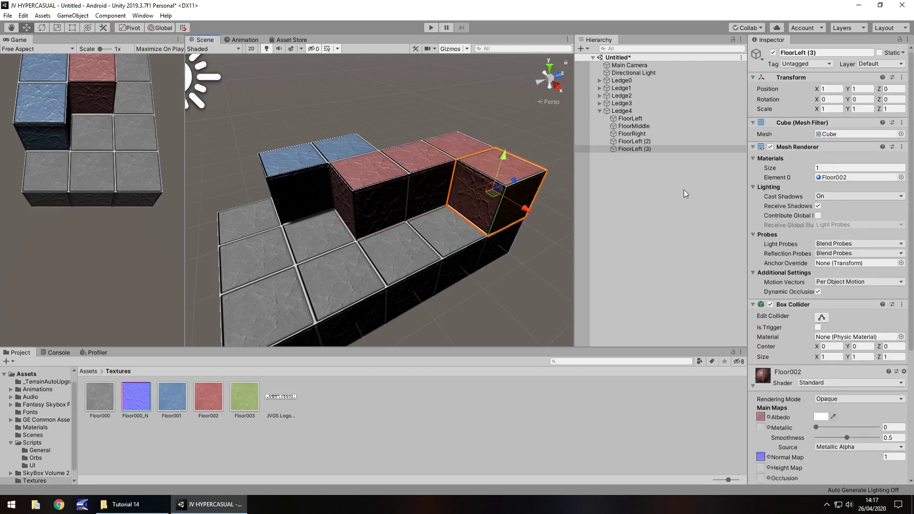
left_click_drag(245, 398, 469, 212)
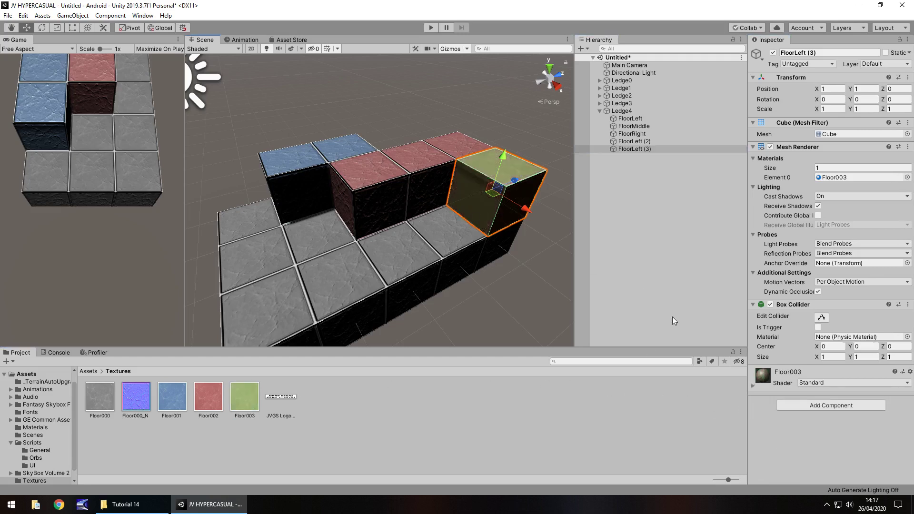
left_click(755, 386)
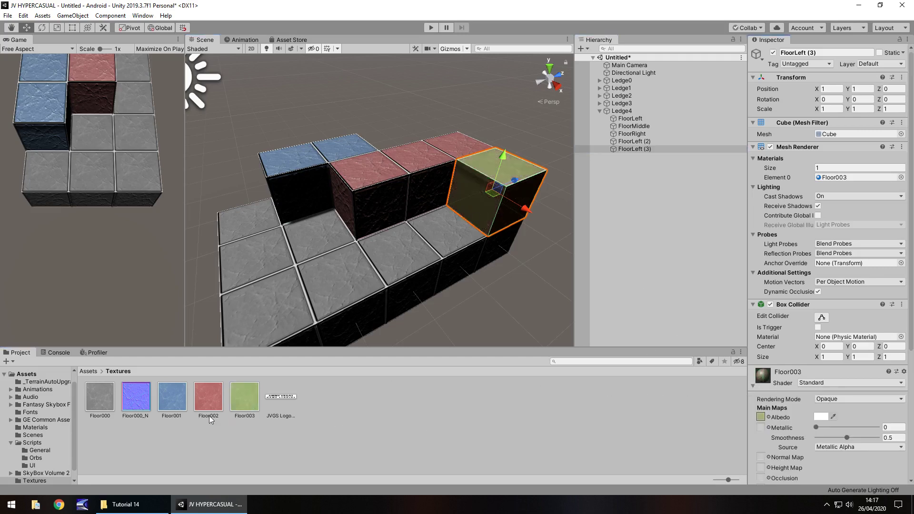
left_click_drag(141, 400, 762, 459)
- Assign Floor000_N as the normal map, then copy Ledge4 to Z 5 minus one red-topped cube
left_click_drag(469, 287, 466, 205, "alt")
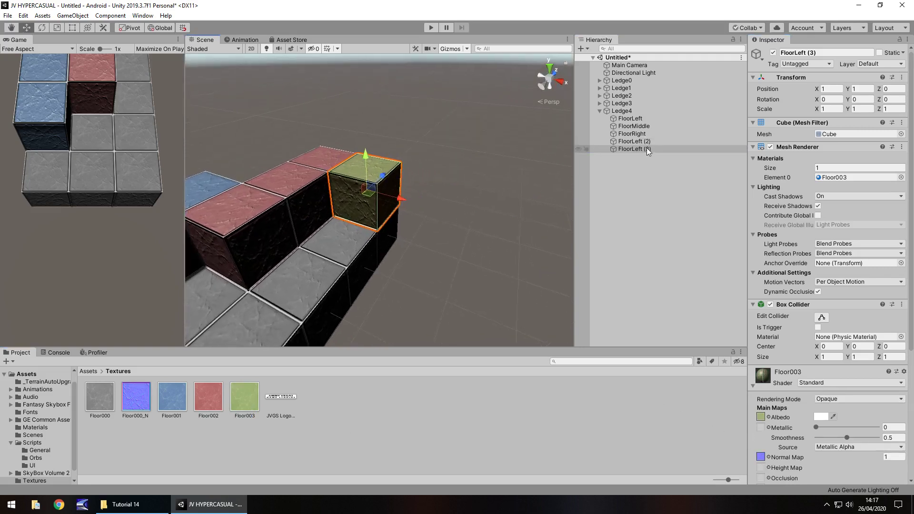
left_click(610, 111)
key("ctrl+d")
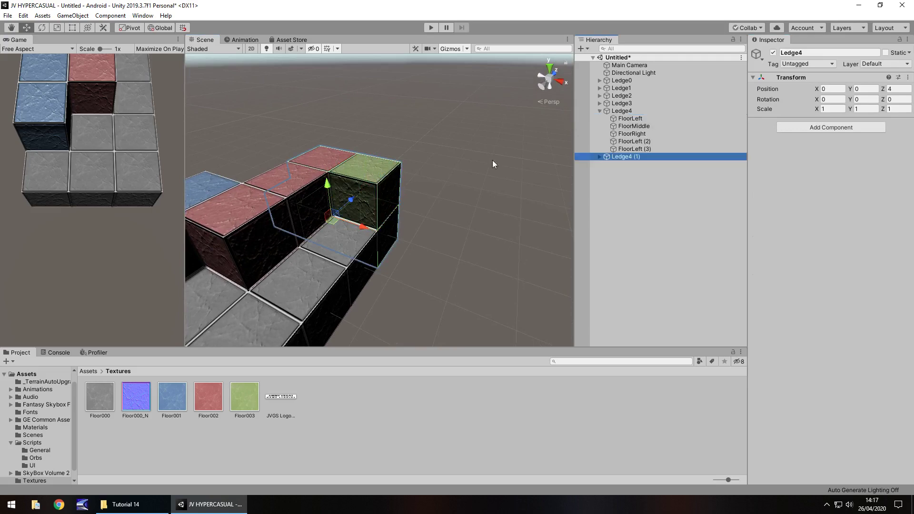
left_click_drag(353, 205, 375, 192, "ctrl")
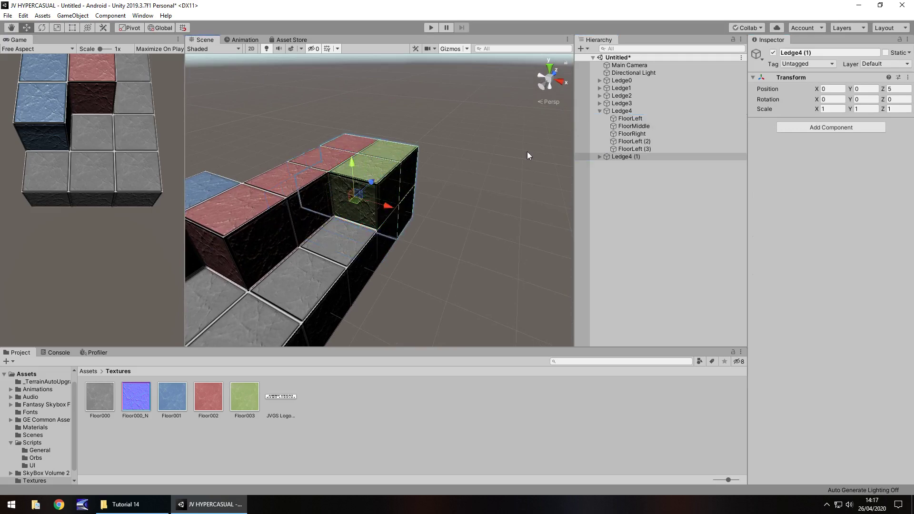
left_click(363, 141)
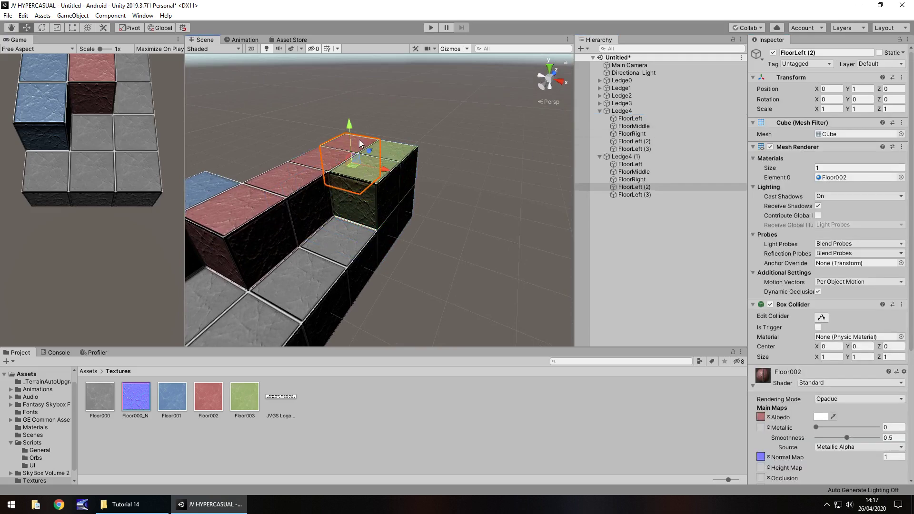
key("Delete")
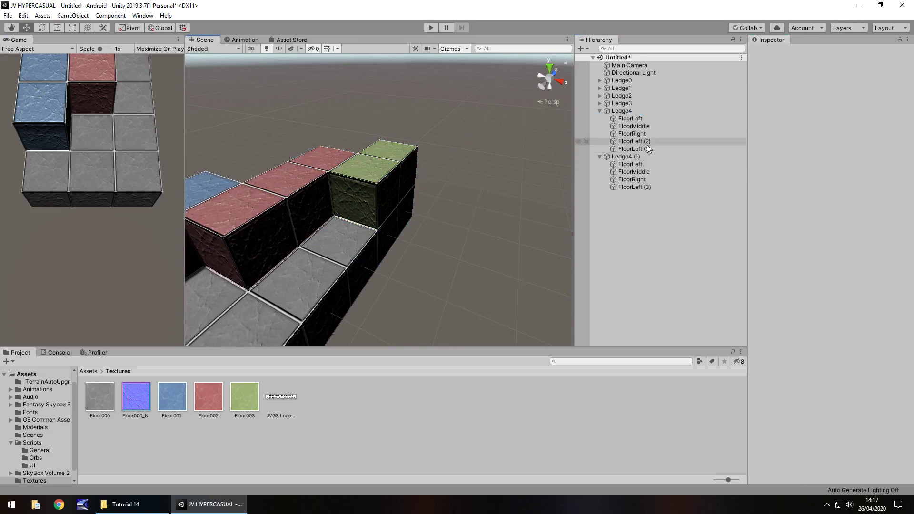
- Rename the Ledge4 (1) copy to Ledge5
left_click(632, 153)
left_click(630, 154)
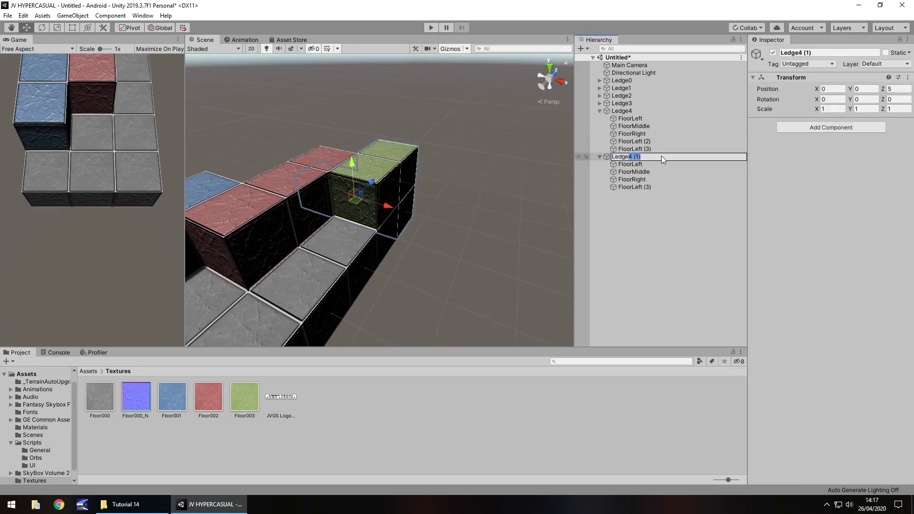
key("BackSpace")
key("Return")
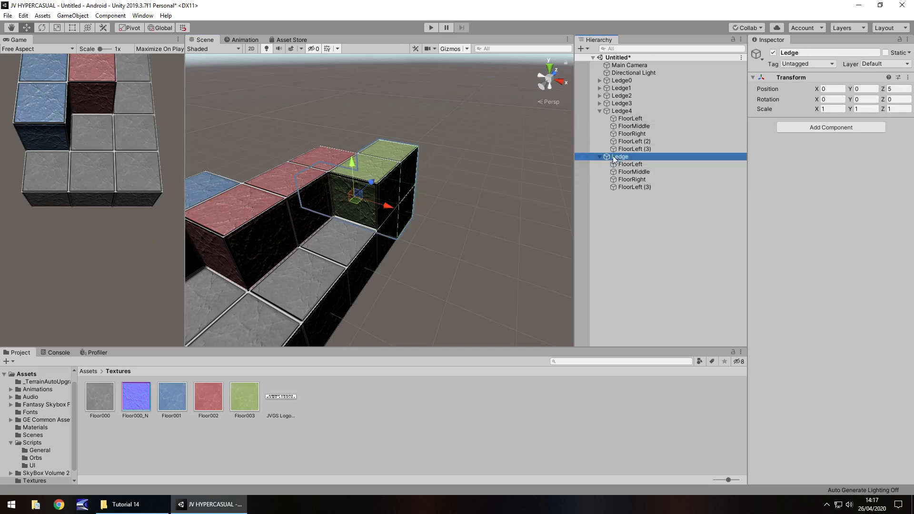
left_click(612, 155)
key("End")
type("5")
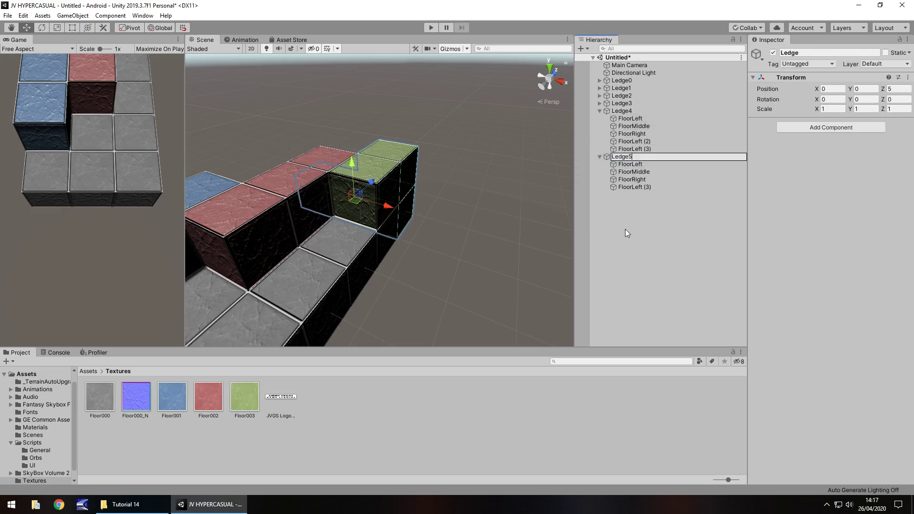
key("Return")
- Collapse Ledge4 and Ledge5 in the Hierarchy and re-centre the view on the blocks
left_click(635, 231)
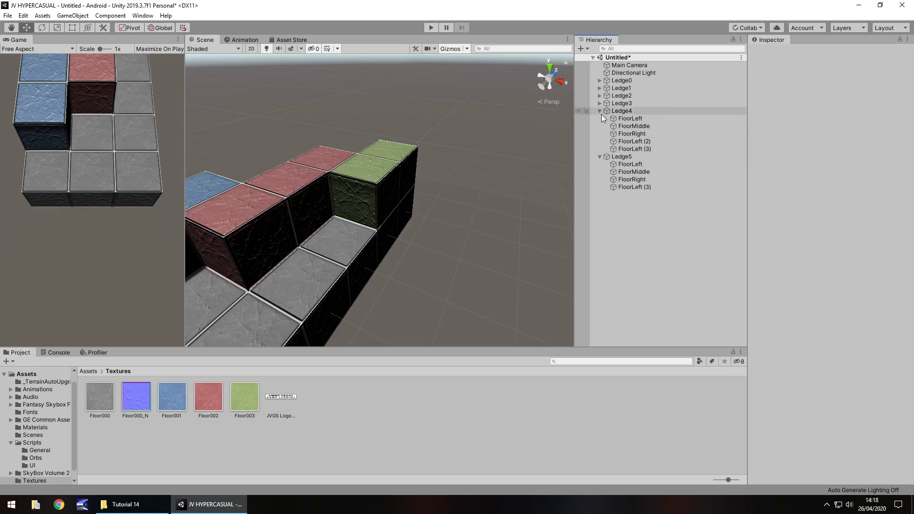
left_click(599, 111)
left_click(599, 119)
middle_click_drag(461, 231, 478, 239)
left_click_drag(477, 238, 441, 192, "alt")
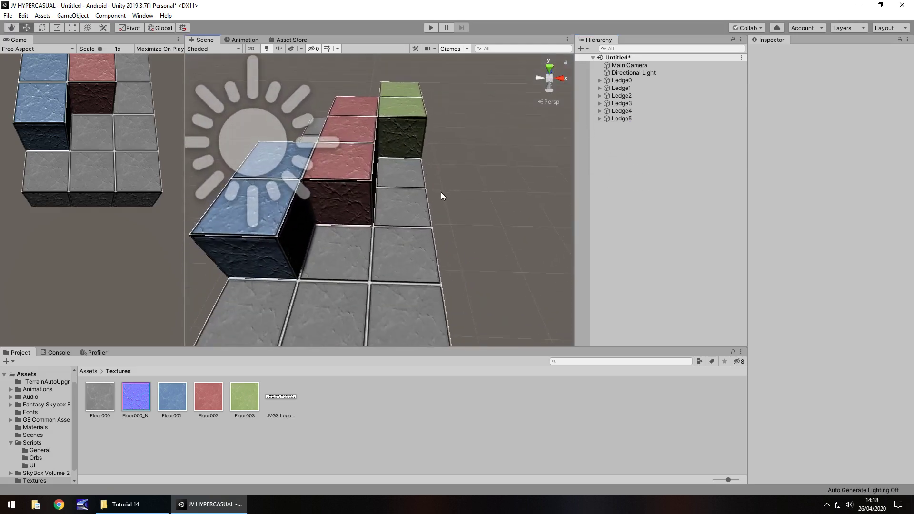
middle_click_drag(441, 193, 465, 235)
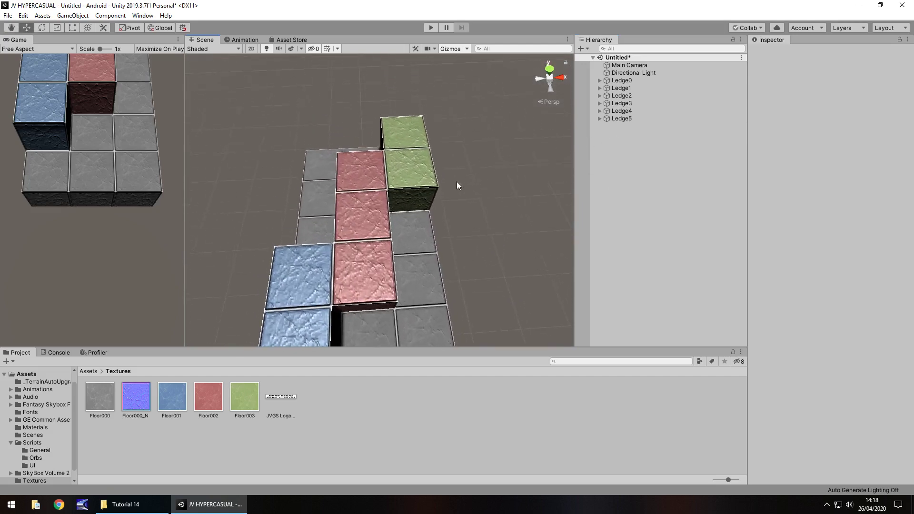
- Duplicate Ledge5 and move the copy back to Z 6
left_click(612, 120)
key("ctrl+d")
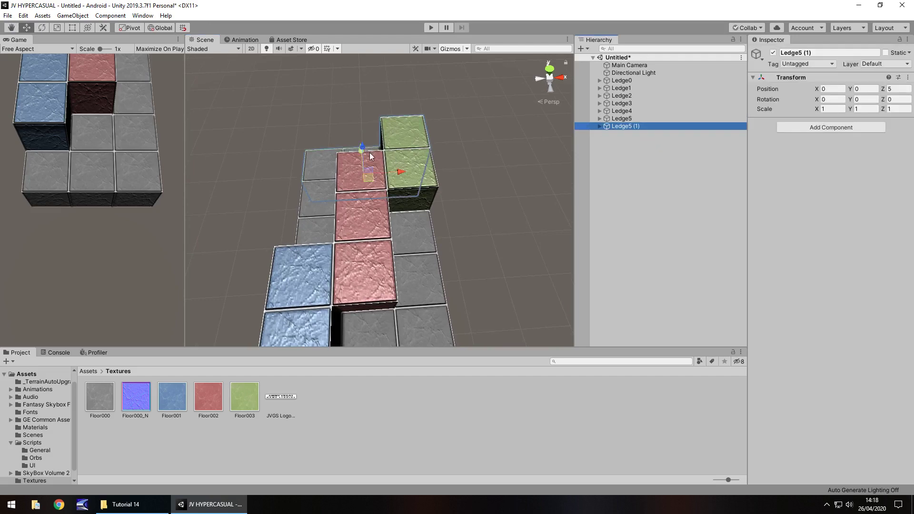
left_click_drag(361, 154, 360, 129)
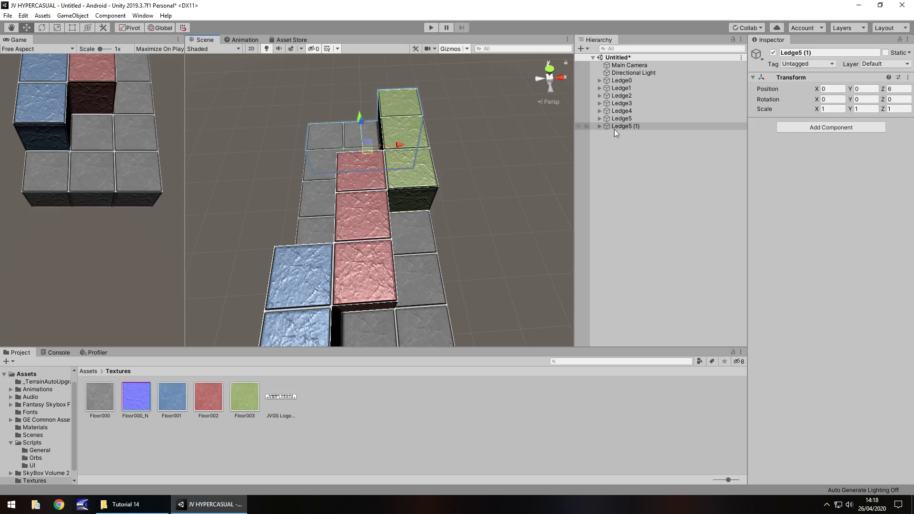
left_click(598, 126)
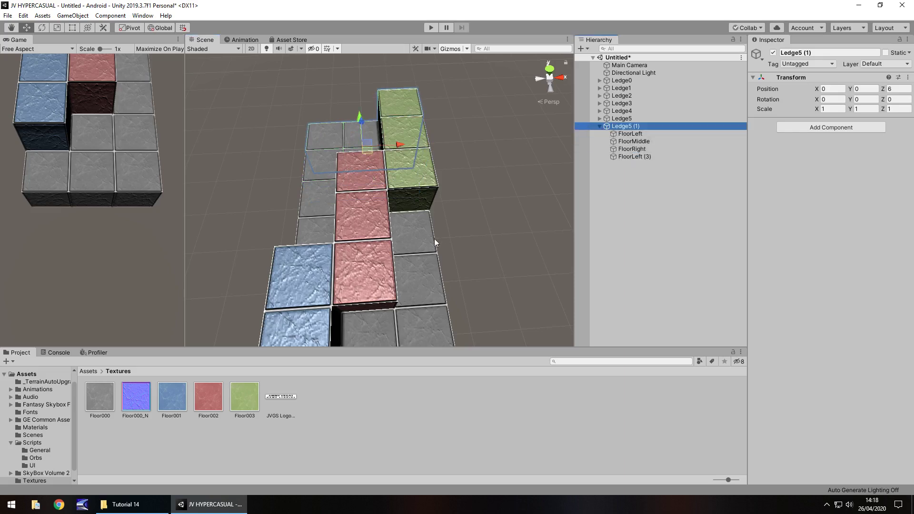
- Copy Ledge2's blue-topped cube into Ledge5 (1) and slide it to the back of the row
left_click(299, 279)
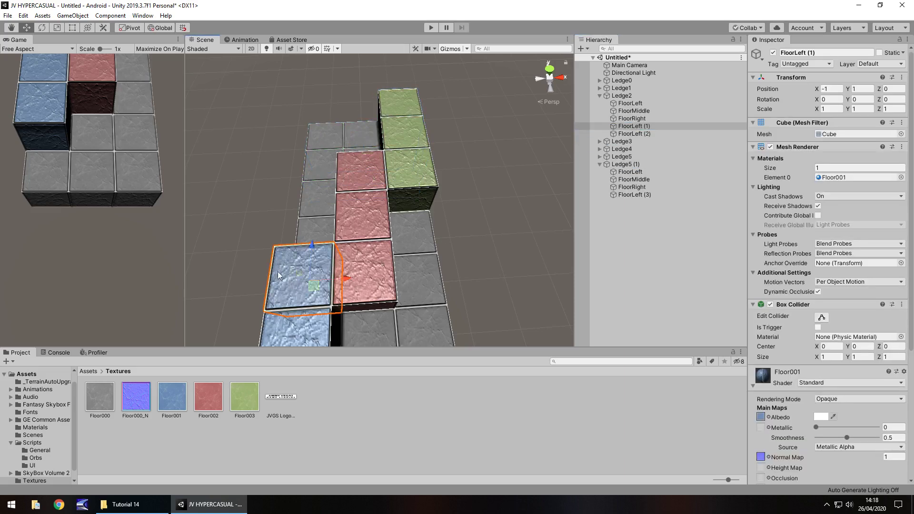
key("ctrl+d")
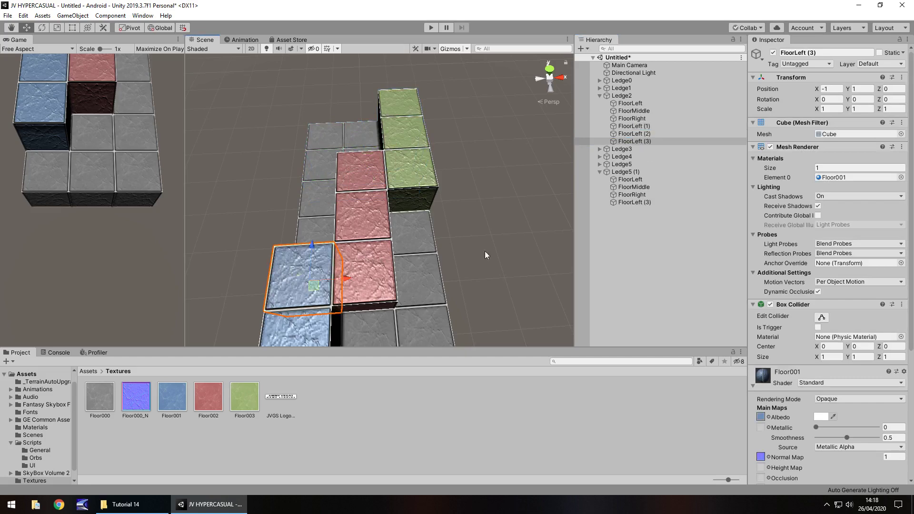
left_click_drag(634, 141, 633, 205)
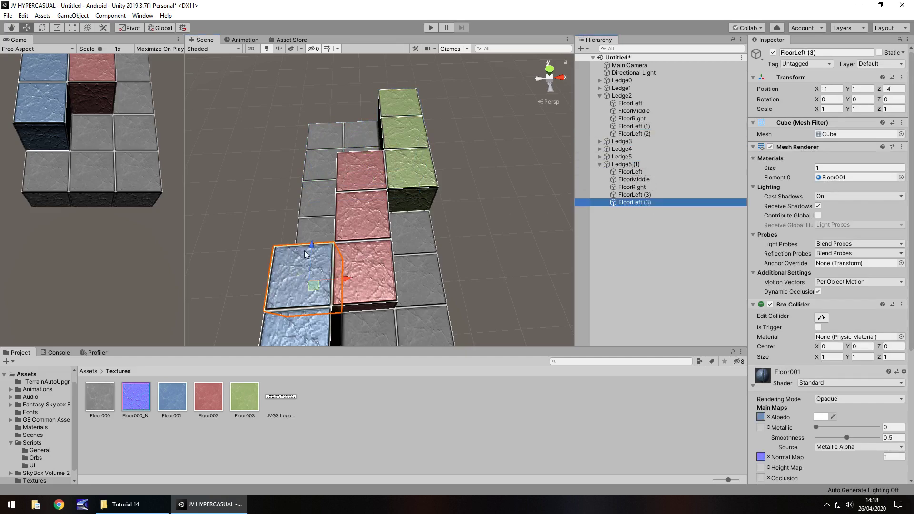
left_click_drag(312, 248, 318, 34)
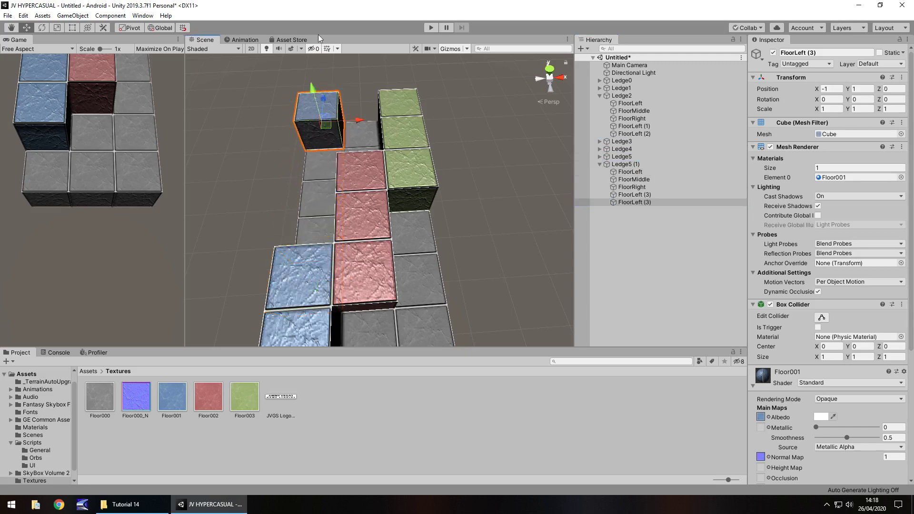
- Rename Ledge5 (1) to Ledge6 and collapse its child cubes
left_click(615, 165)
left_click(627, 165)
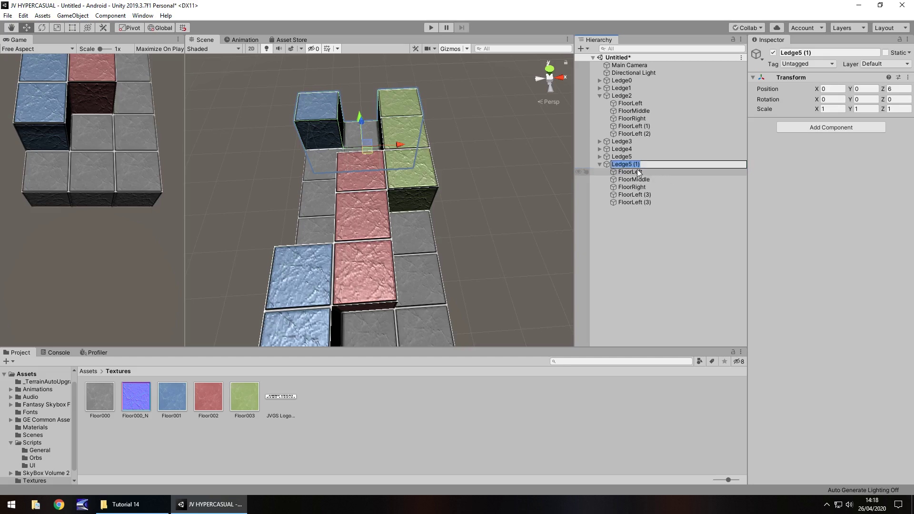
type("6")
key("Return")
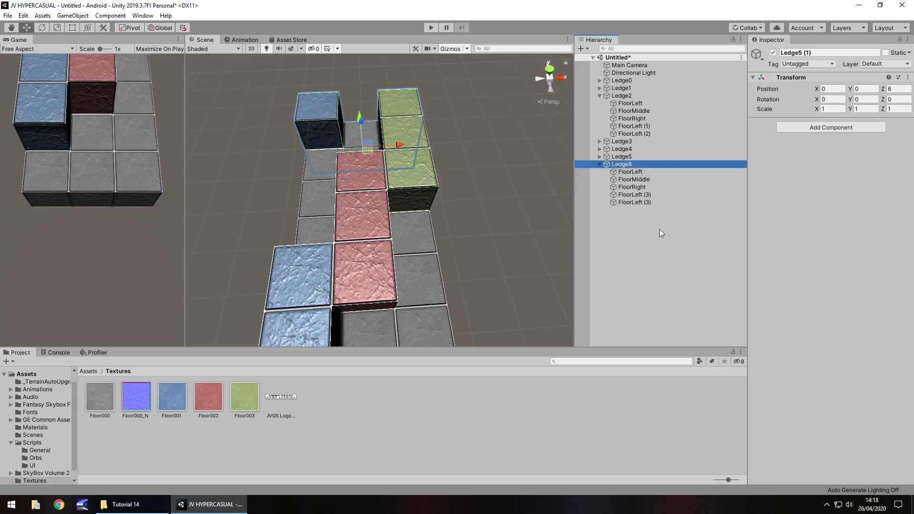
left_click(599, 165)
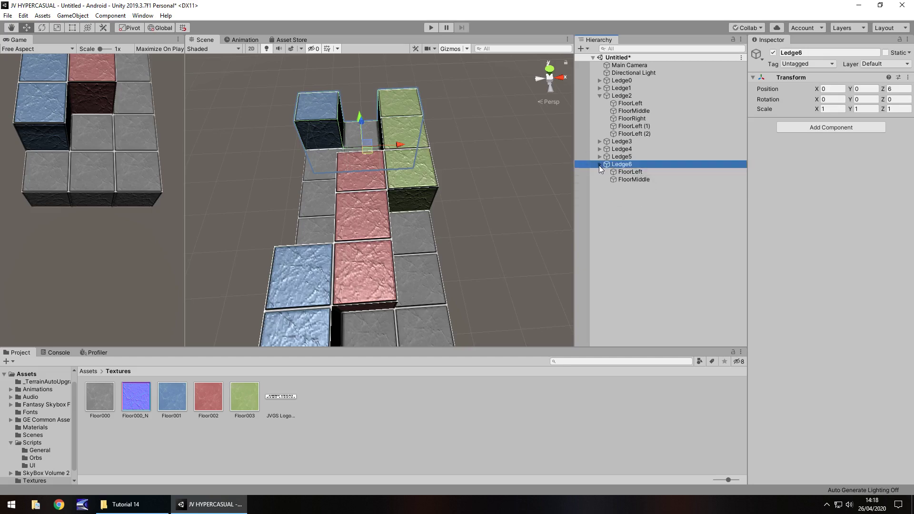
left_click(634, 201)
- Collapse Ledge2 and orbit and zoom to an angled view of Ledge0 through Ledge6
left_click(600, 96)
right_click_drag(560, 138, 484, 179)
middle_click_drag(484, 179, 458, 150)
scroll(458, 150, "down", 3)
right_click_drag(459, 150, 454, 202)
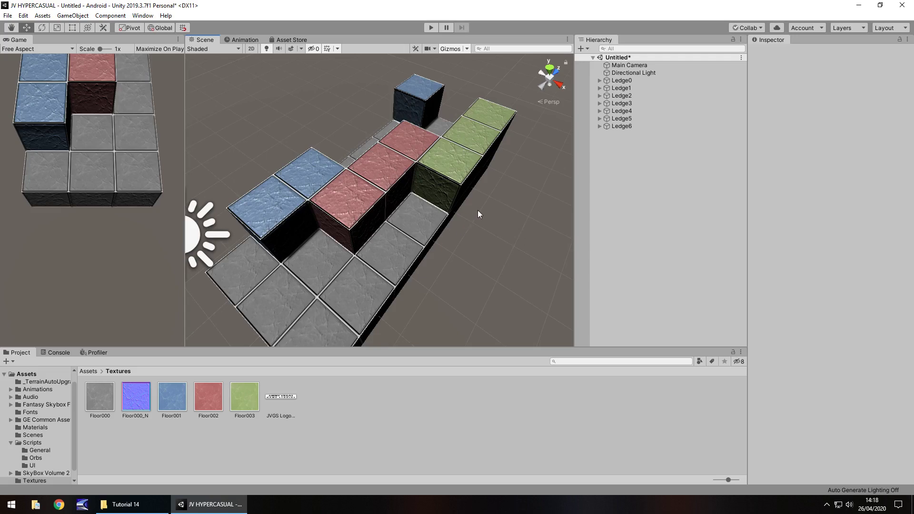
- Try moving the Main Camera closer along Z, then undo so it stays at Z -2.5
left_click(628, 66)
left_click_drag(882, 87, 79, 108)
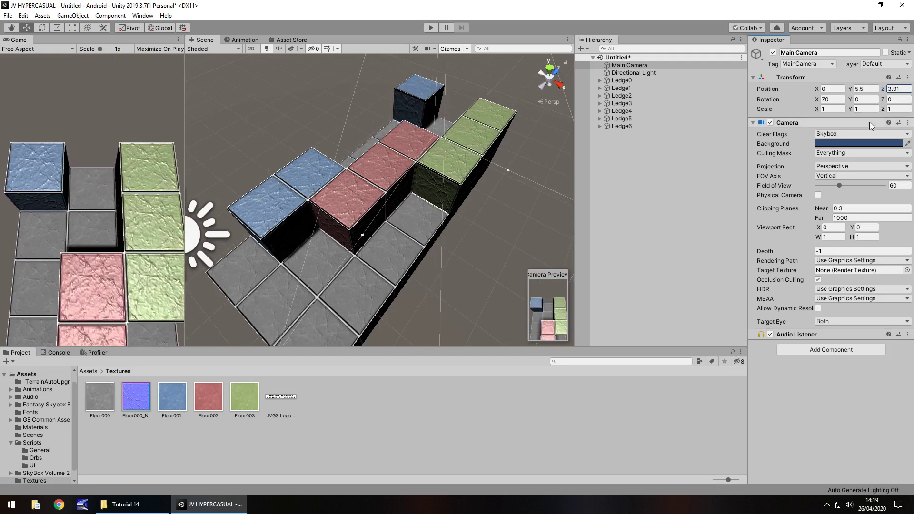
key("ctrl+z")
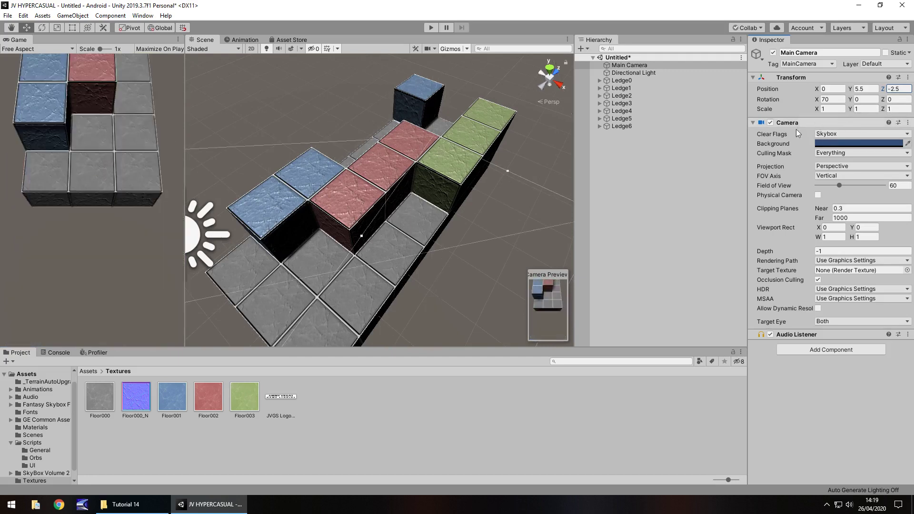
key("ctrl+z")
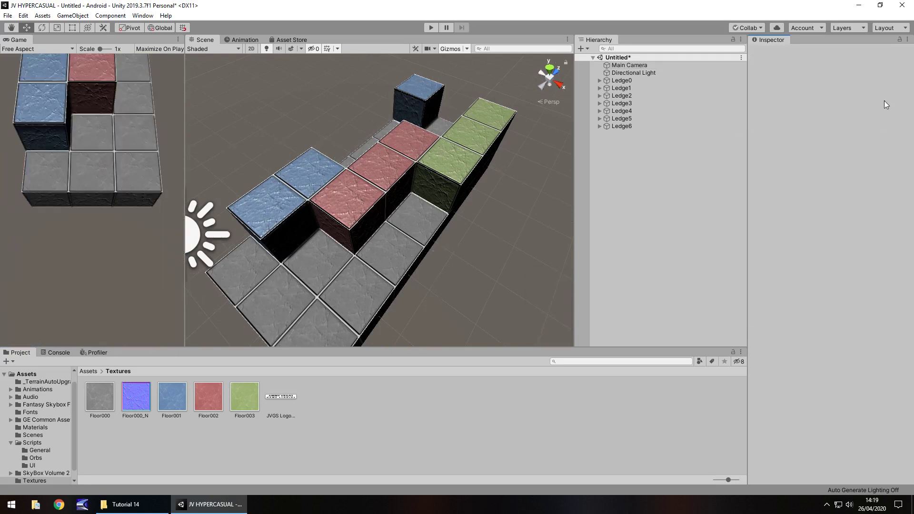
key("ctrl+y")
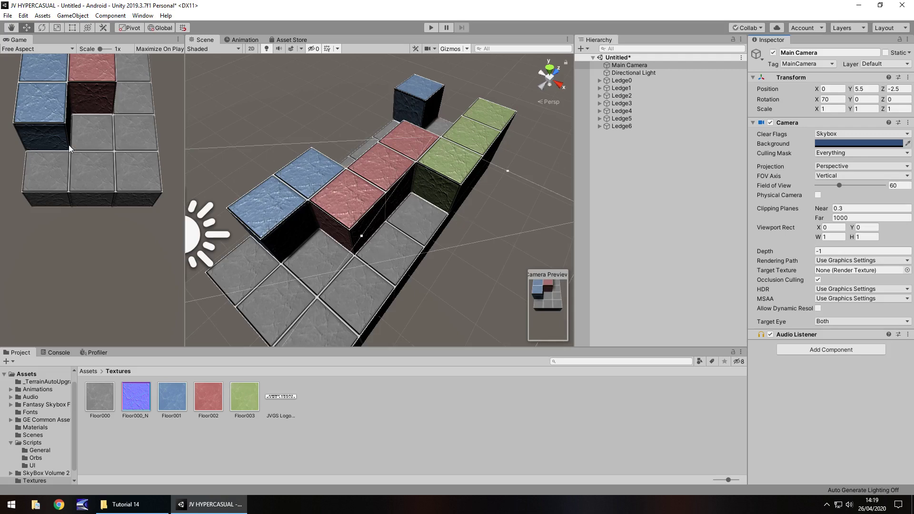
- Duplicate Ledge0, then move Ledge0–Ledge6 together to X -16.5 and frame them
left_click(635, 84)
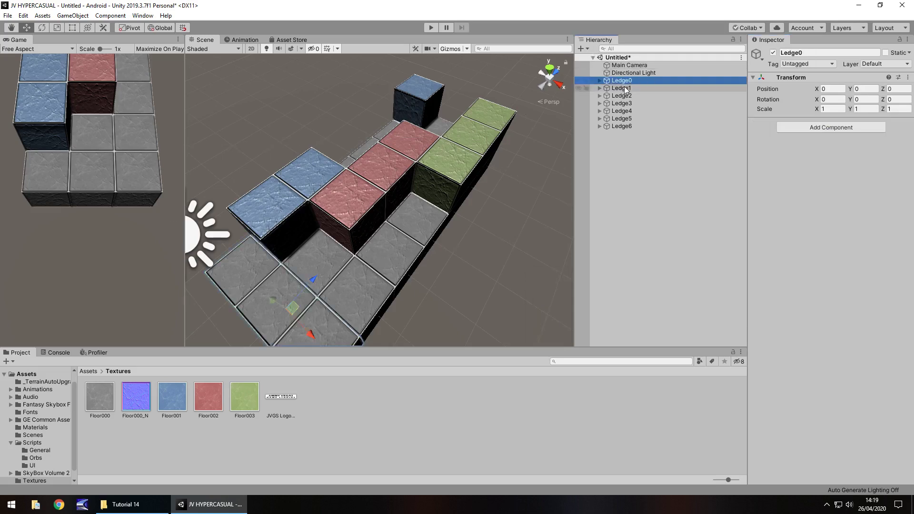
key("ctrl+d")
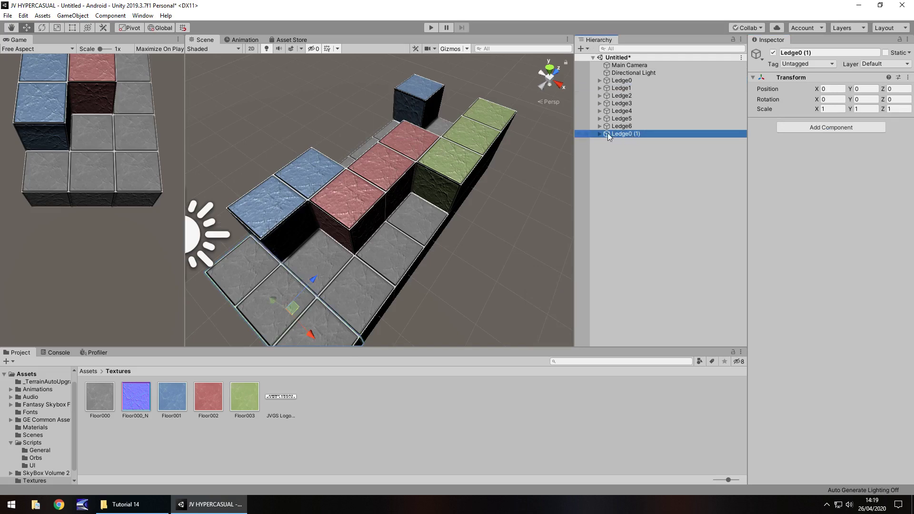
left_click(632, 79)
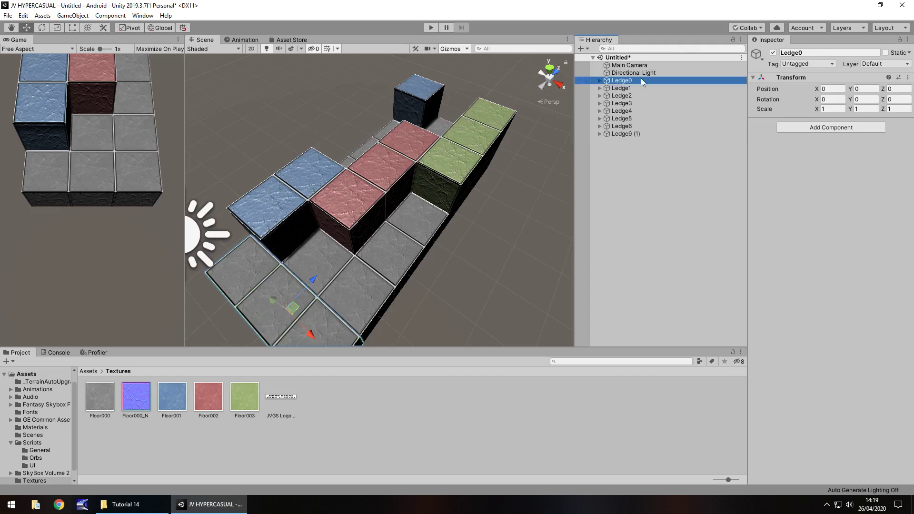
left_click(624, 126, "shift")
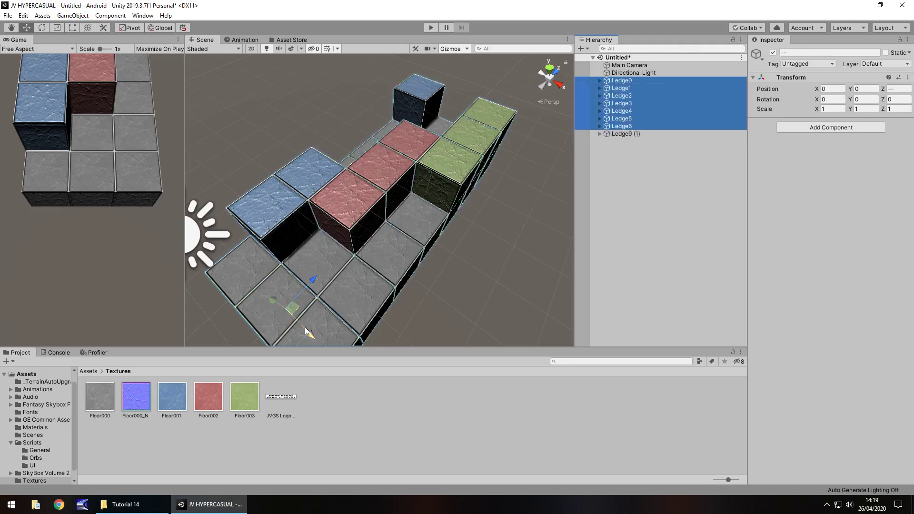
left_click_drag(312, 332, 191, 200)
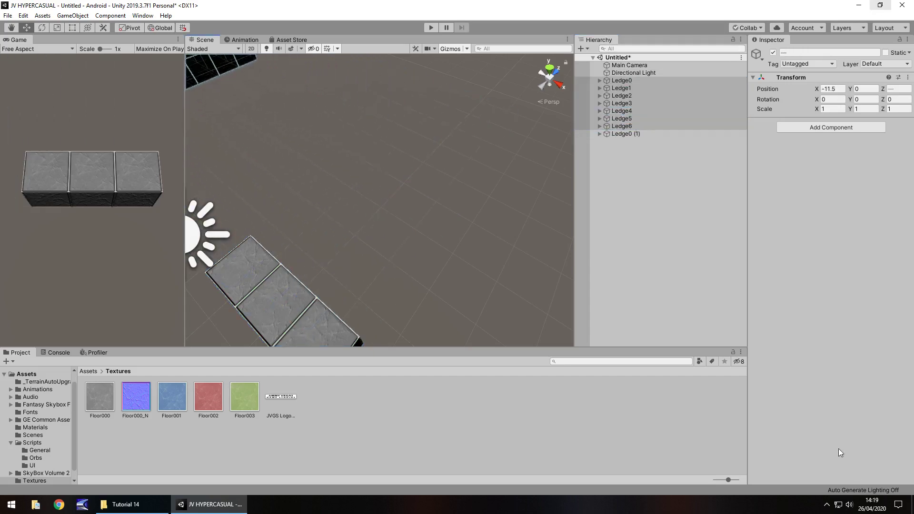
left_click_drag(840, 452, 739, 317)
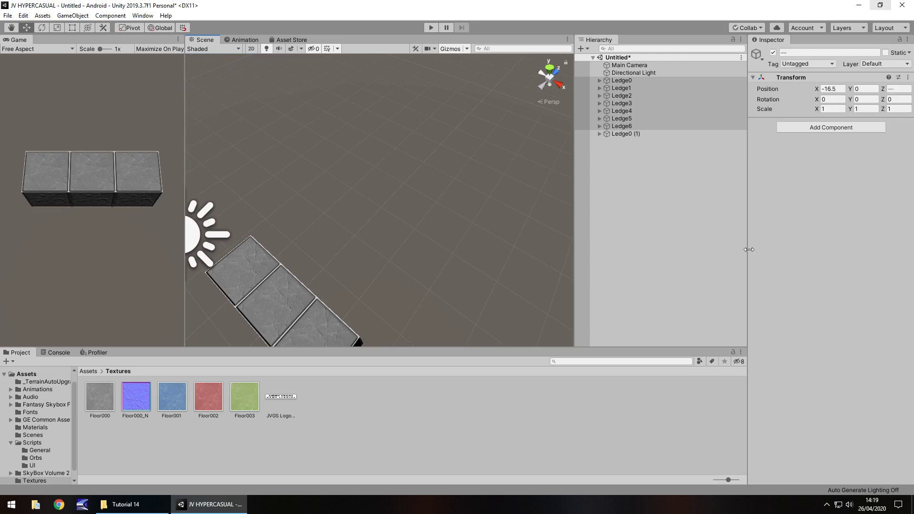
key("f")
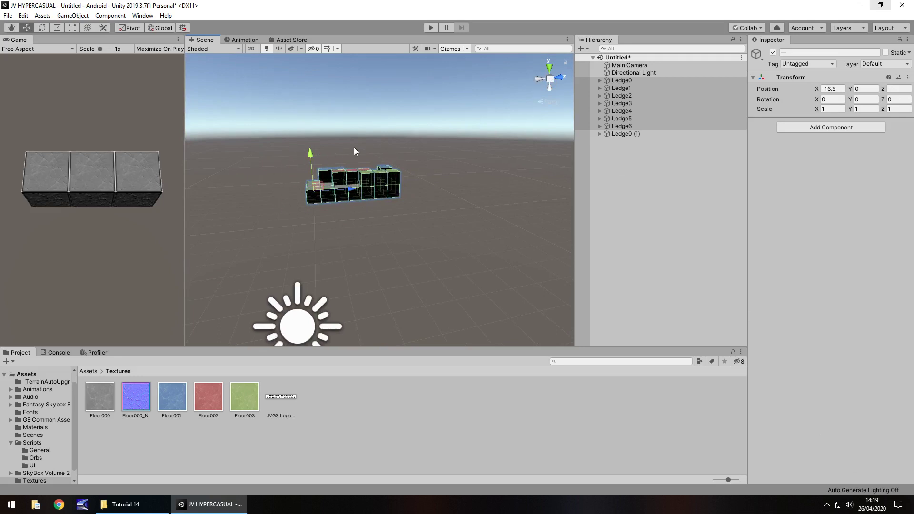
- Duplicate Ledge0 (1) repeatedly, stepping each copy one unit along Z to tile the floor
right_click_drag(400, 209, 486, 295)
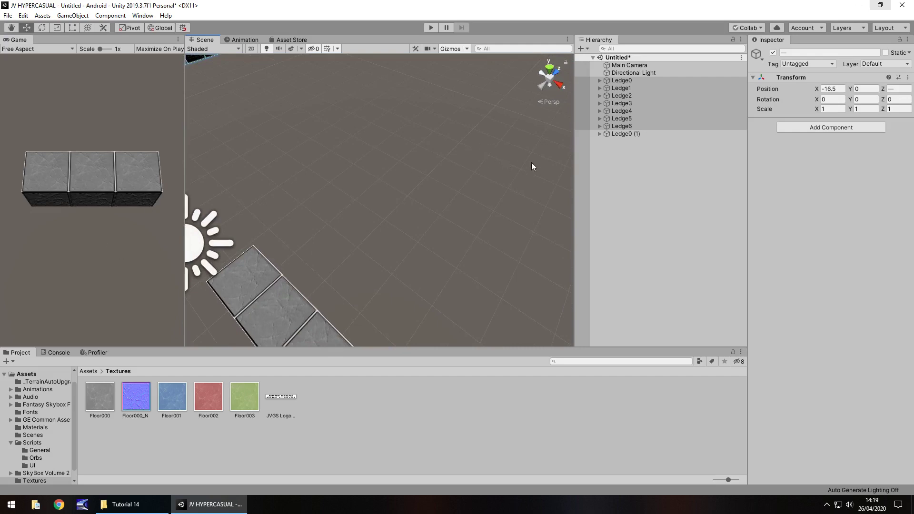
left_click(633, 135)
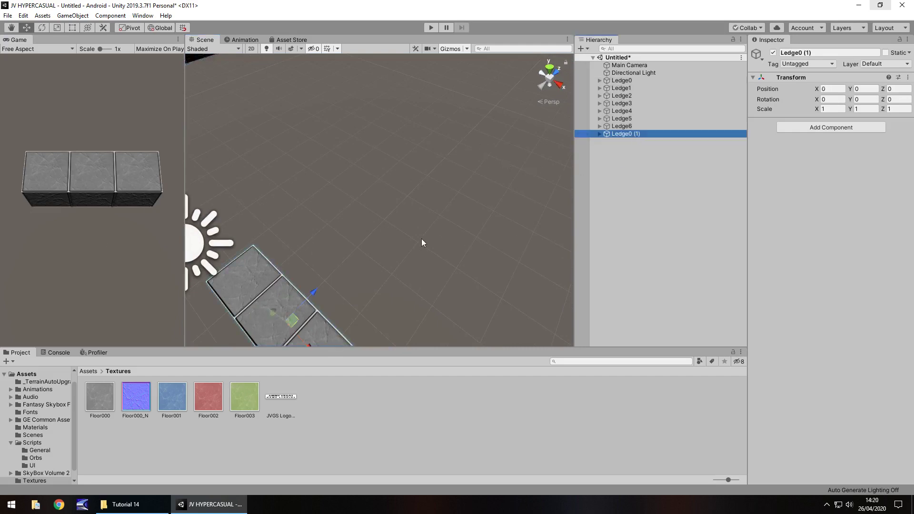
key("ctrl+d")
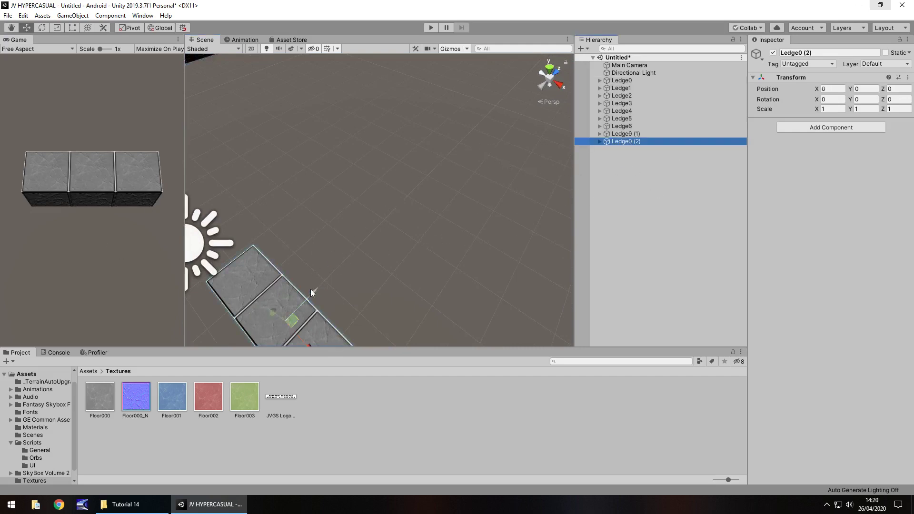
left_click_drag(311, 289, 282, 325)
right_click_drag(331, 262, 322, 245)
key("ctrl+d")
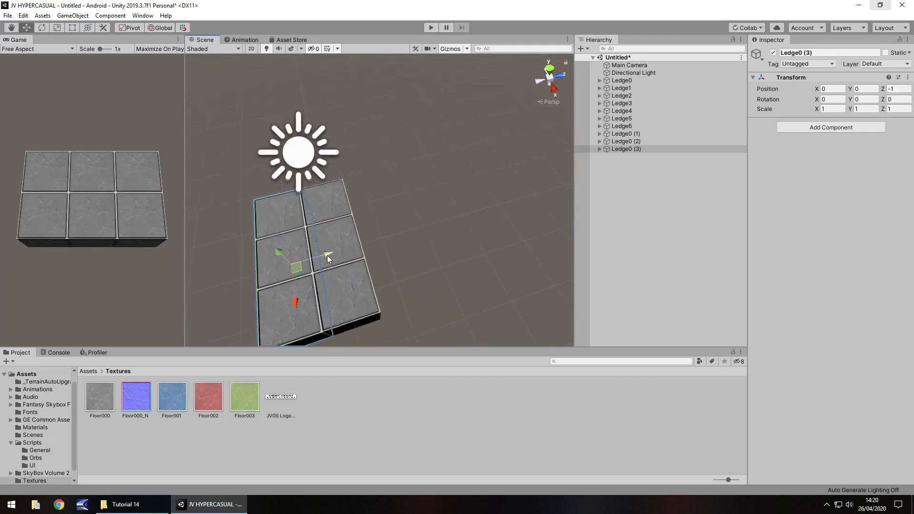
left_click_drag(327, 255, 493, 213)
key("ctrl+d")
key("ctrl+d")
key("ctrl+d")
key("ctrl+d")
left_click(638, 134)
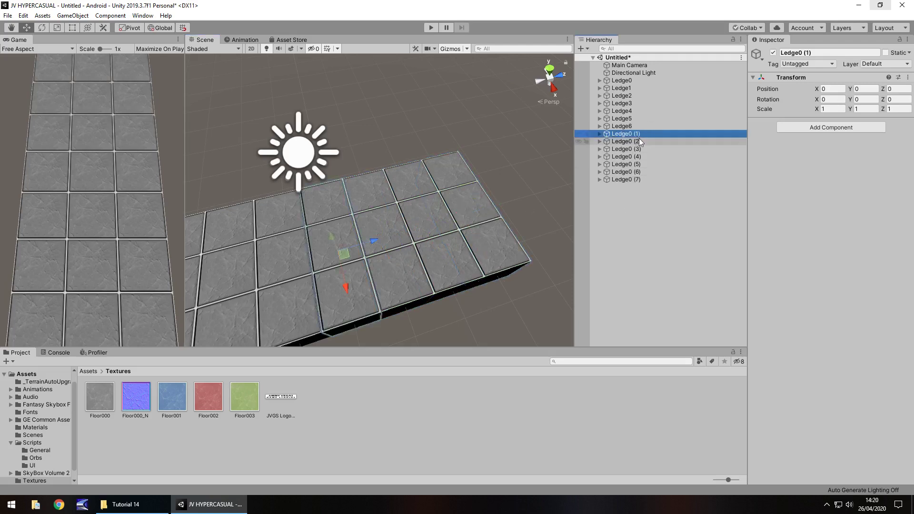
- Rename floor copies Ledge0 (1) through Ledge0 (3) to Ledge0A
left_click(635, 135)
left_click_drag(633, 134, 664, 134)
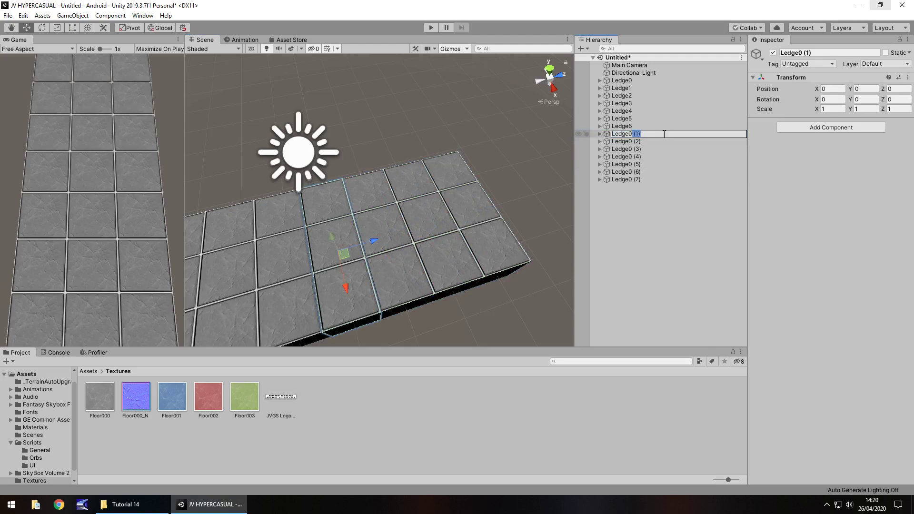
type("A")
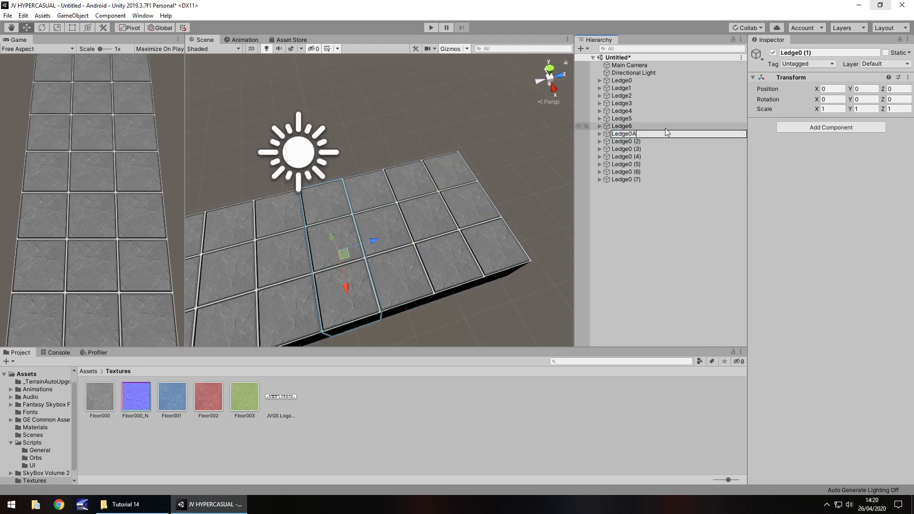
left_click(644, 138)
left_click(633, 142)
left_click_drag(628, 142, 648, 142)
type("0A")
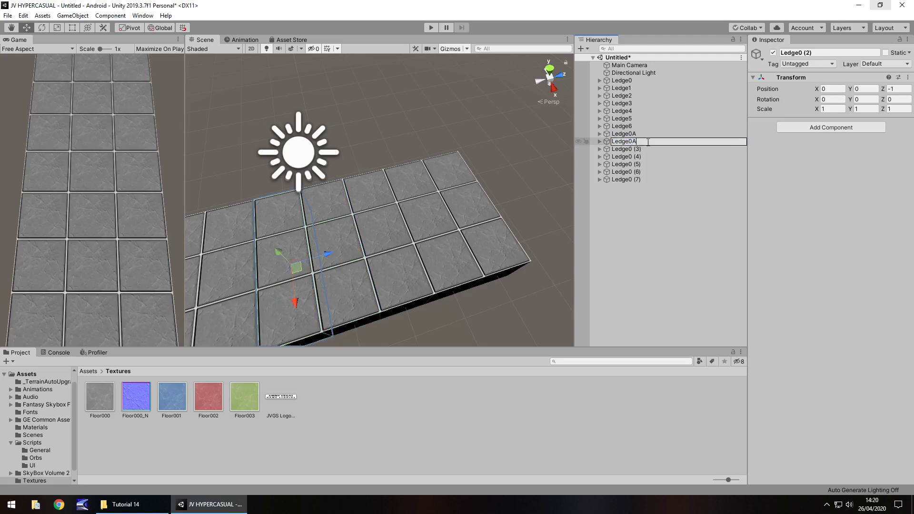
key("Return")
left_click(635, 149)
left_click(634, 149)
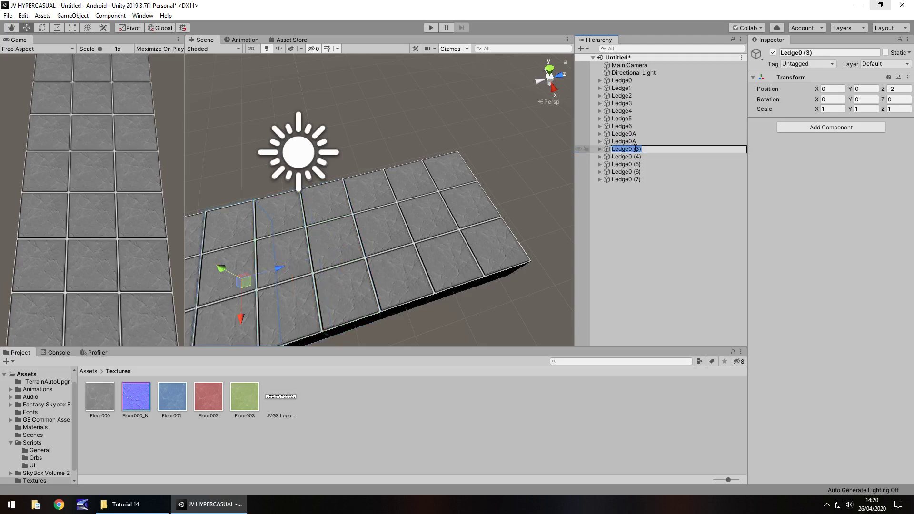
left_click_drag(632, 149, 676, 135)
type("A")
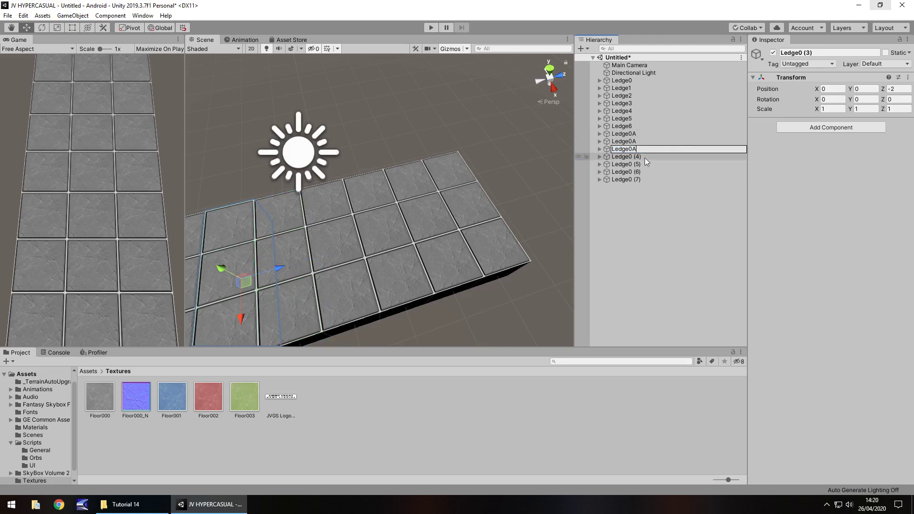
left_click(638, 157)
- Rename the remaining copies Ledge0 (4) through Ledge0 (7) to Ledge0A
left_click(638, 157)
left_click_drag(633, 157, 662, 157)
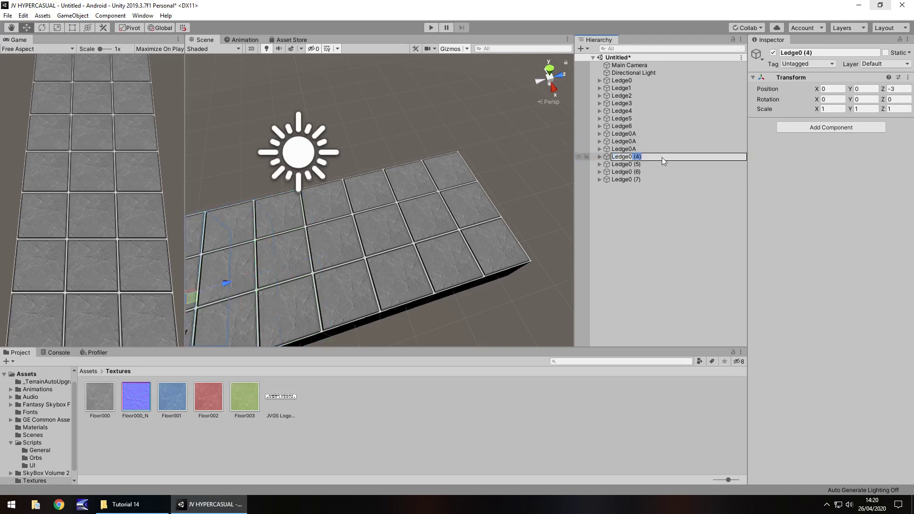
type("A")
left_click(636, 164)
left_click(636, 164)
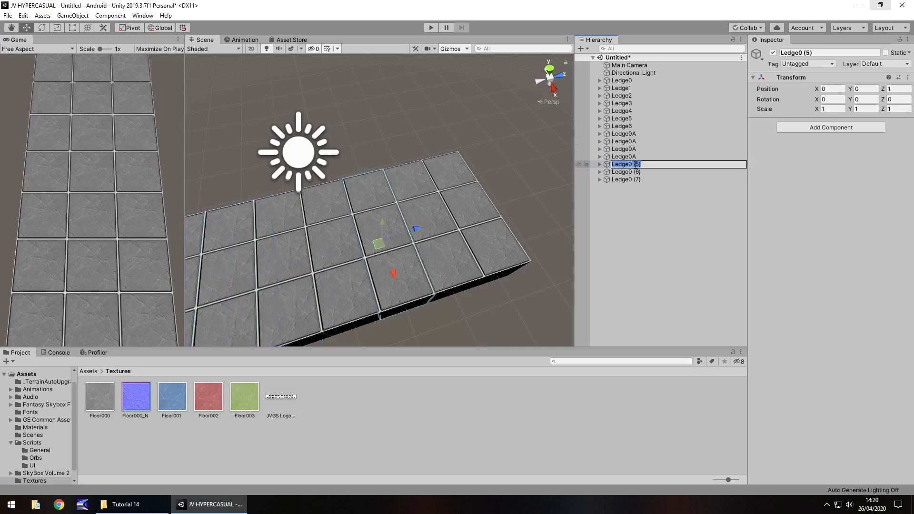
left_click_drag(633, 164, 666, 184)
type("A")
left_click(633, 172)
left_click(634, 172)
type("A")
left_click(634, 180)
left_click(634, 180)
type("A")
key("Return")
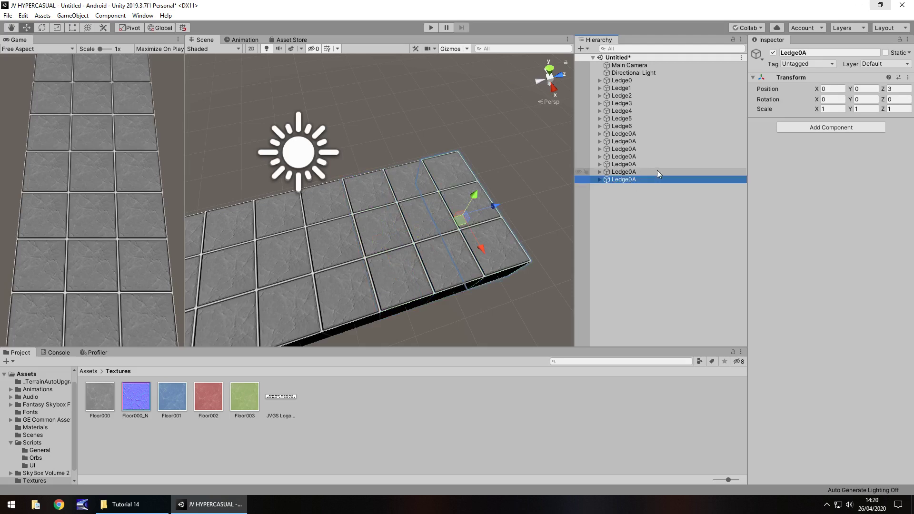